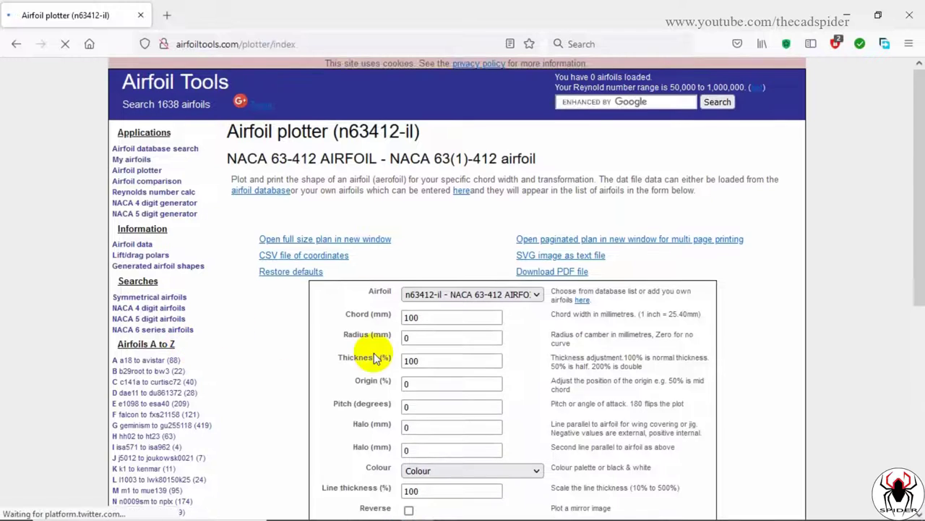
Step: Choose the naca4412-il - NACA 4412 airfoil from the database list in the airfoil plotter form
scroll(374, 359, "down", 2)
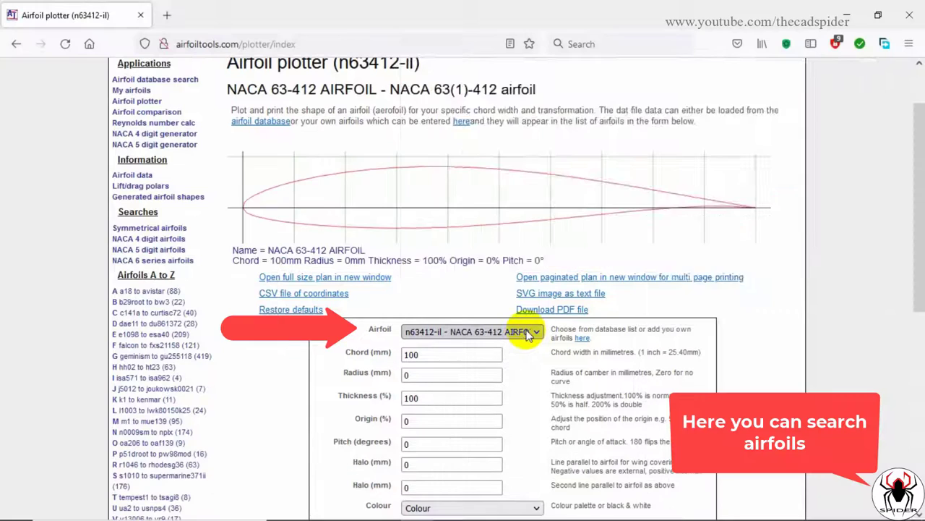
left_click(522, 336)
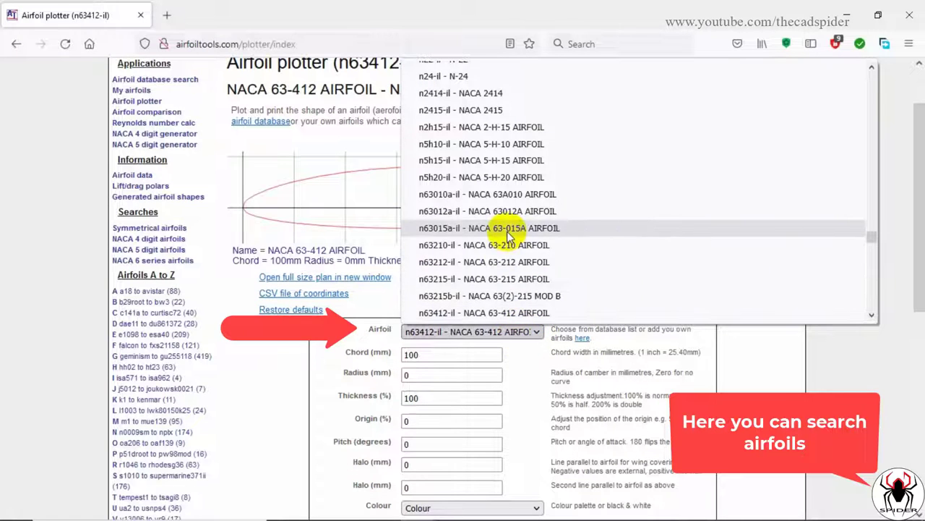
scroll(507, 230, "down", 10)
scroll(604, 242, "down", 2)
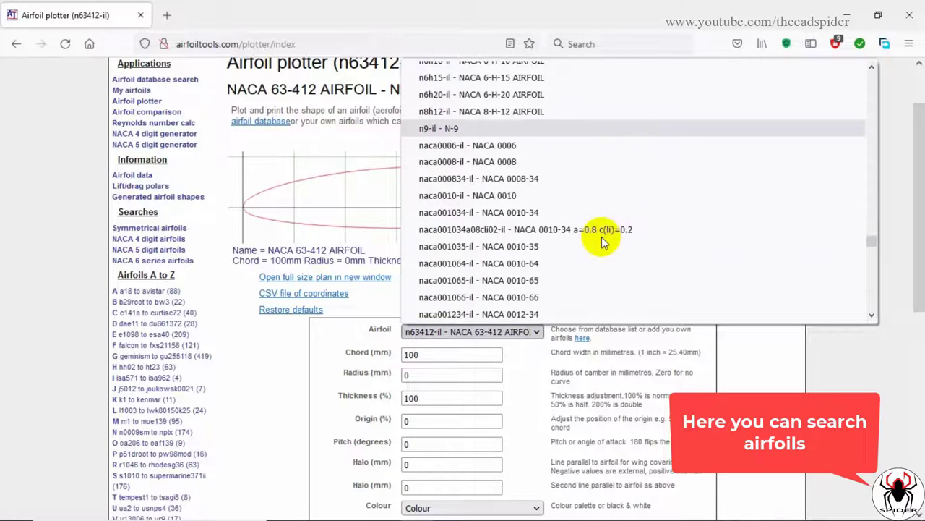
scroll(604, 242, "down", 15)
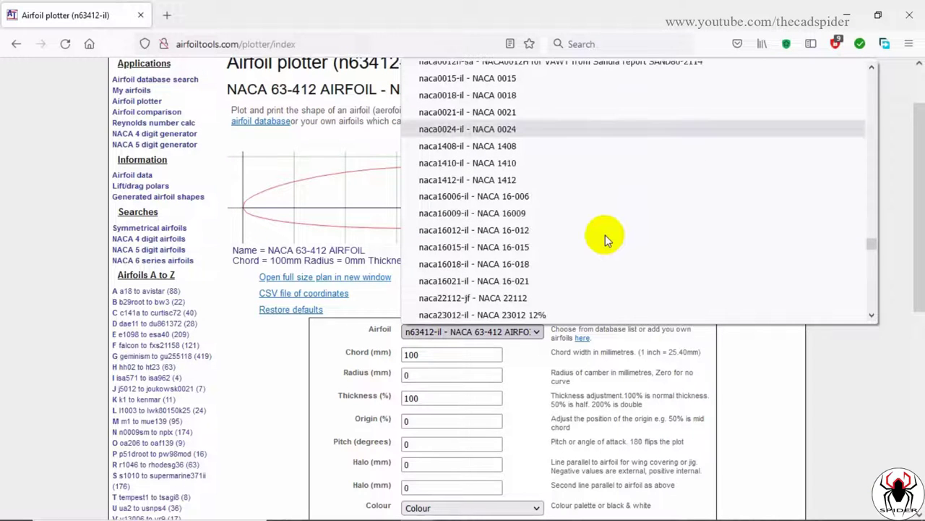
scroll(606, 234, "down", 2)
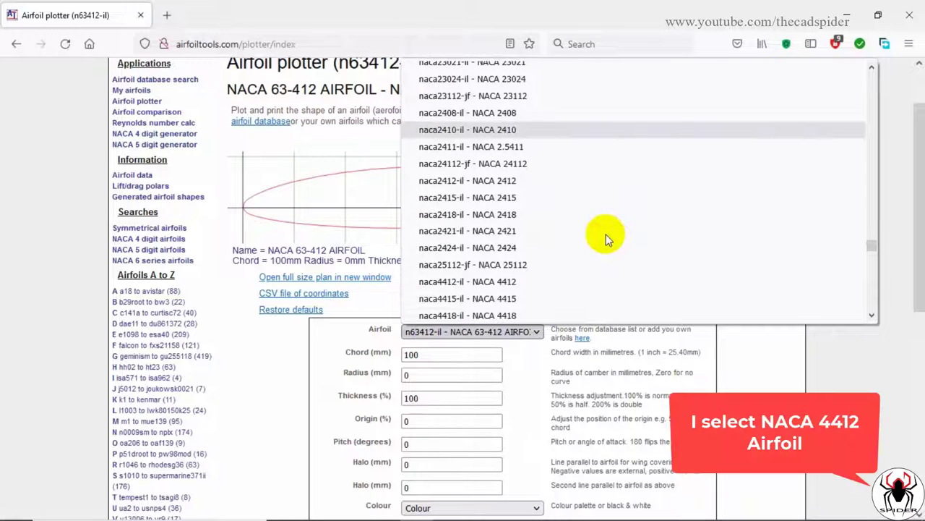
left_click(520, 285)
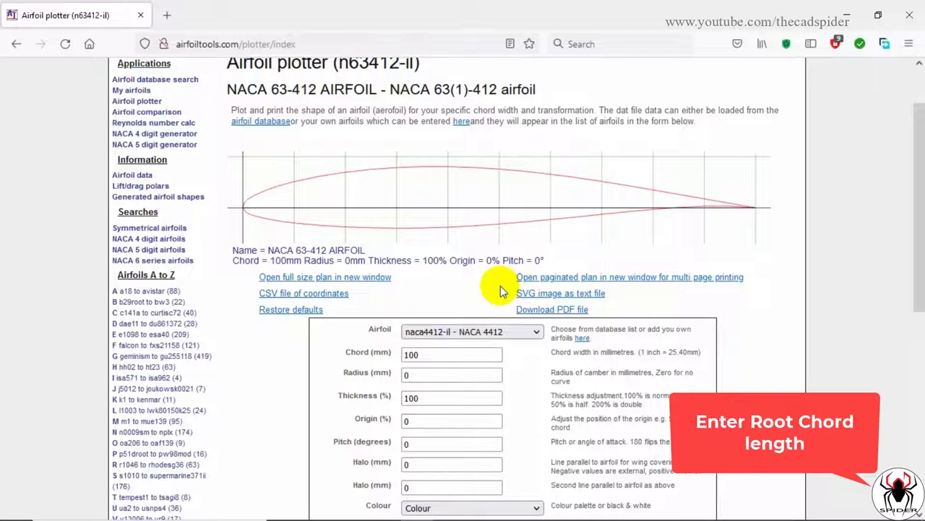
Step: Set the chord to 2000 mm, keep the thickness at 100%, and plot the NACA 4412 airfoil
left_click_drag(444, 355, 378, 354)
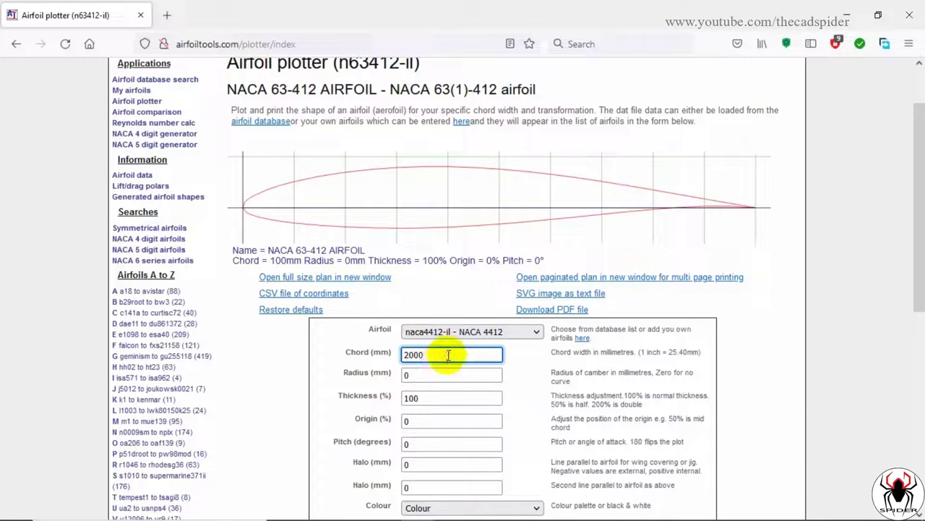
left_click(453, 399)
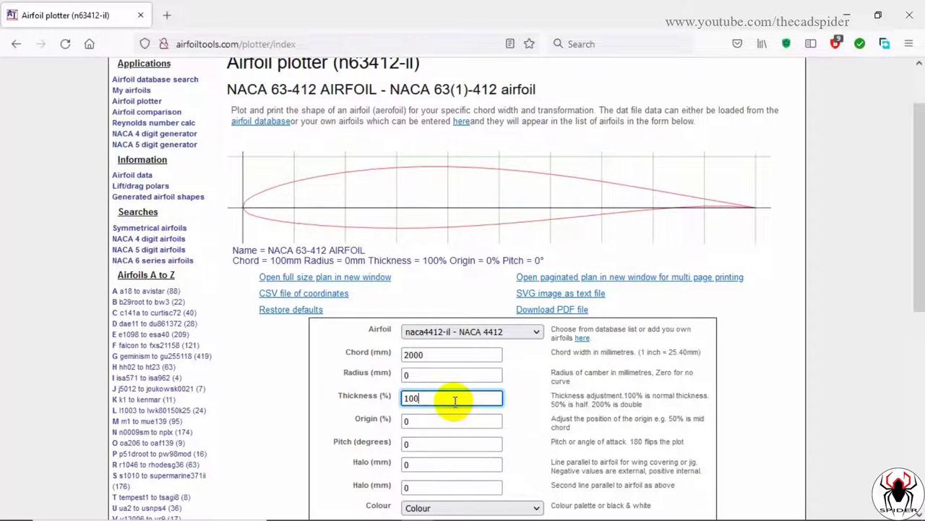
scroll(453, 399, "down", 5)
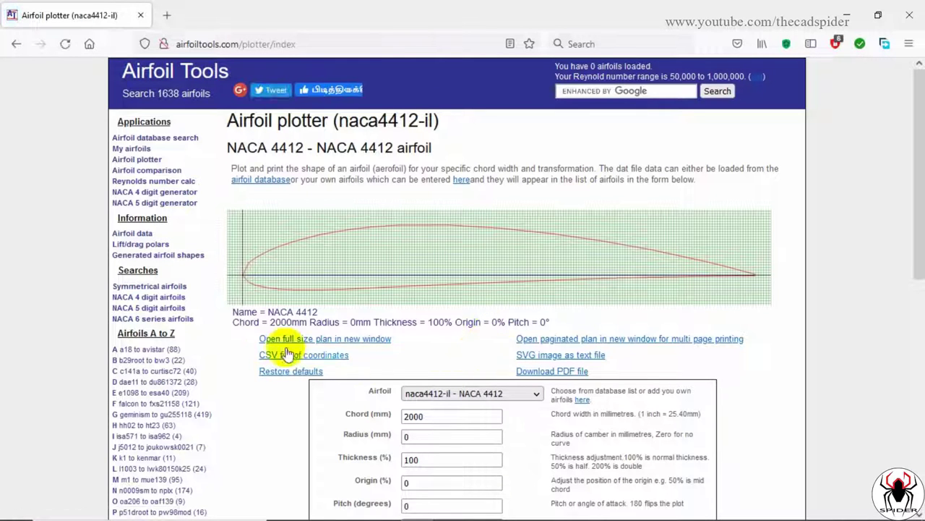
triple_click(551, 323)
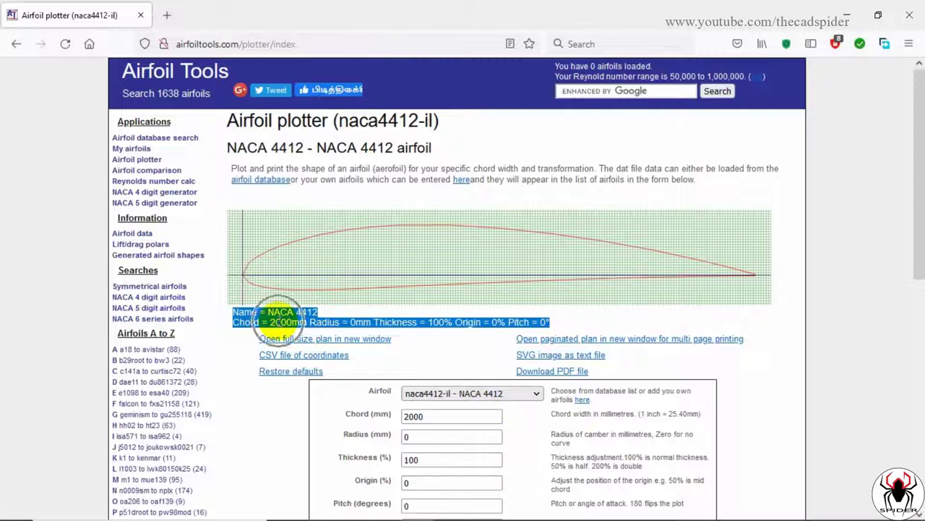
Step: Save the airfoil's CSV file of coordinates and open the folder it was downloaded to
left_click(340, 358)
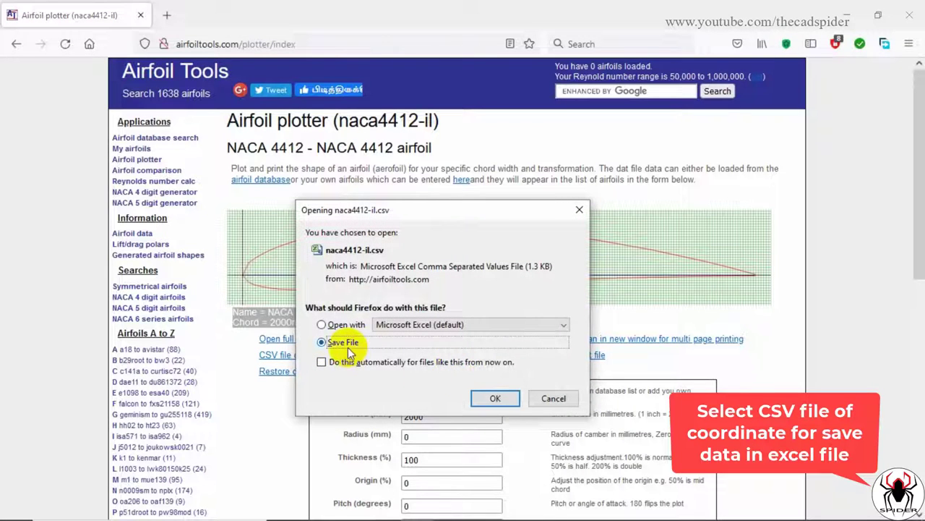
left_click(475, 401)
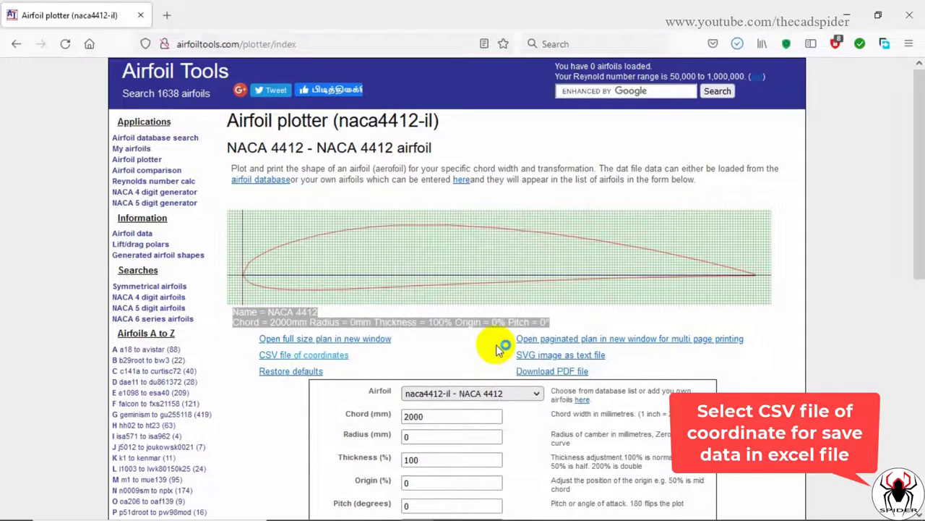
left_click(737, 45)
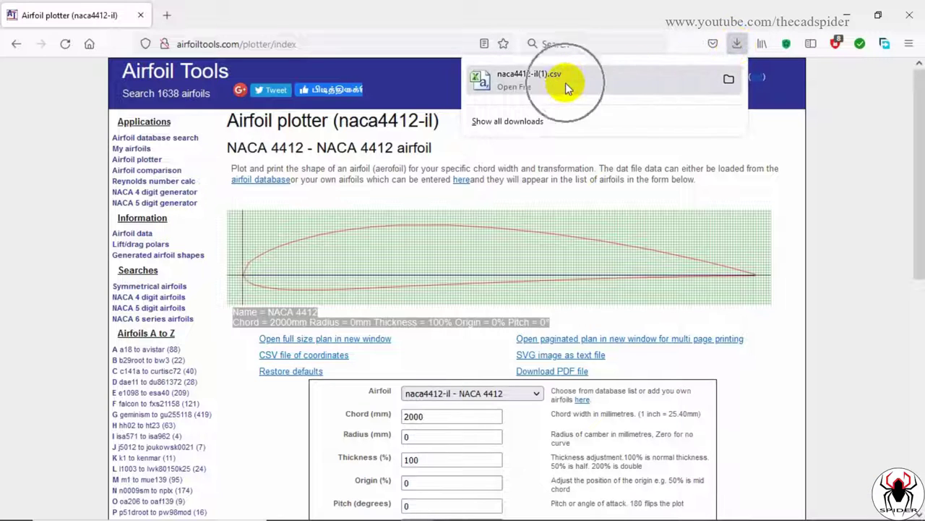
left_click(729, 83)
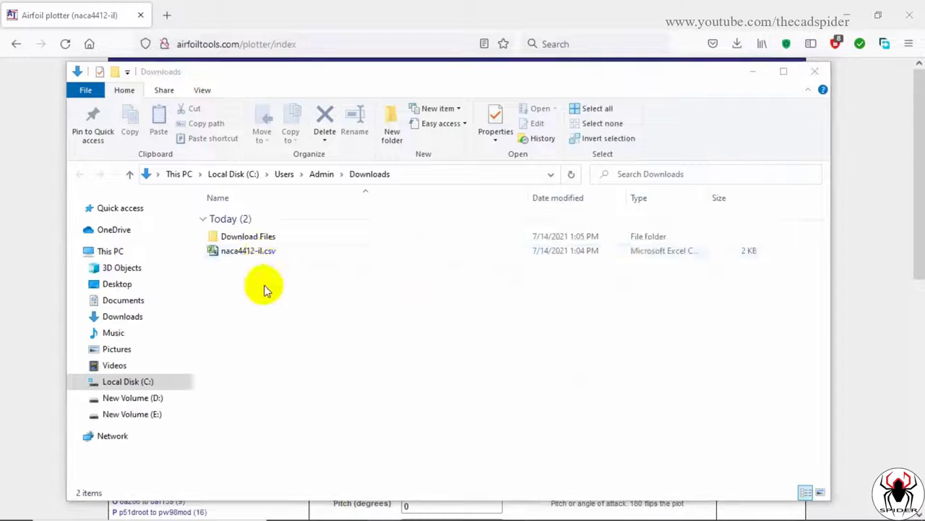
Step: Copy naca4412-il.csv from the Downloads folder to the desktop and open the copy in Excel
left_click(264, 254)
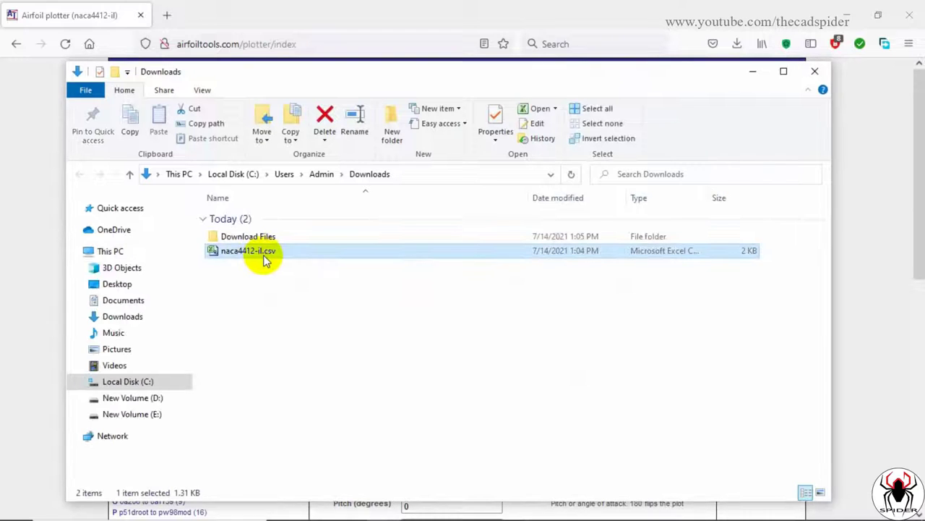
right_click(265, 257)
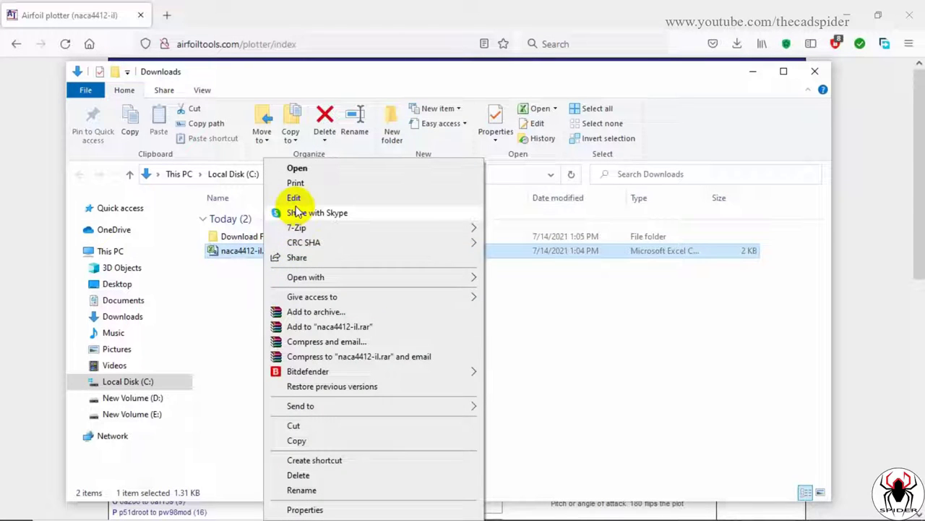
left_click(297, 438)
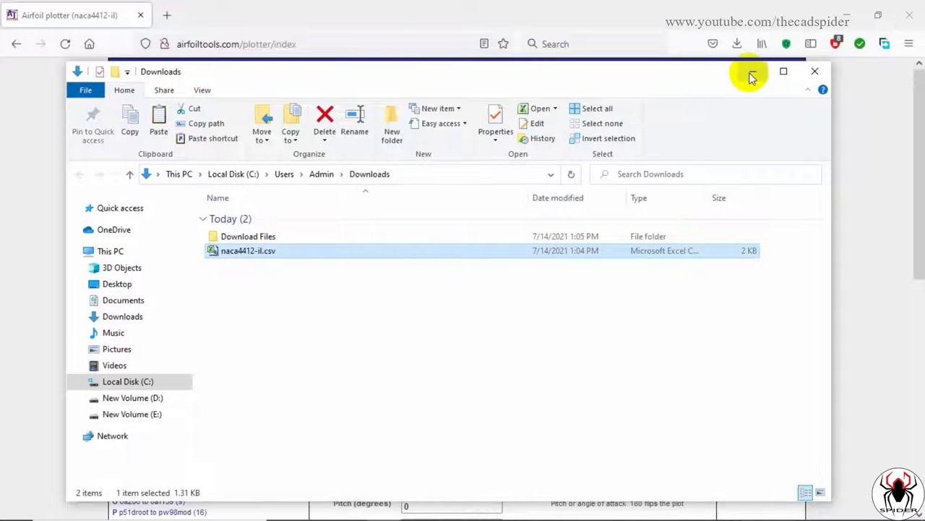
left_click(813, 70)
left_click(849, 16)
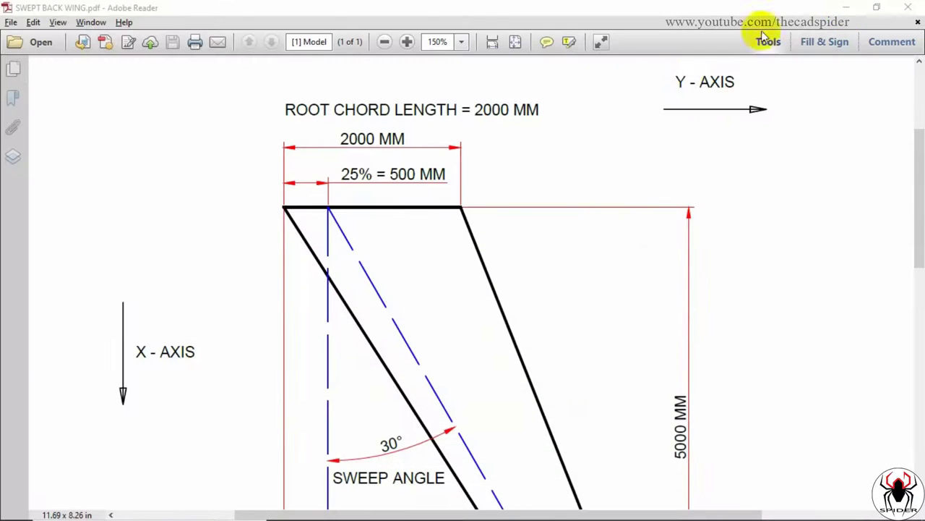
left_click(845, 6)
right_click(237, 181)
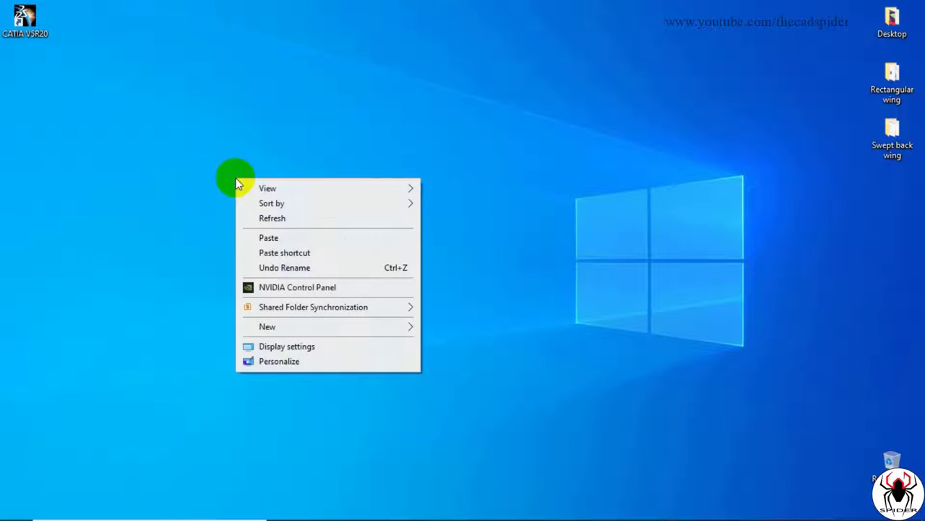
left_click(249, 237)
left_click_drag(252, 157, 41, 94)
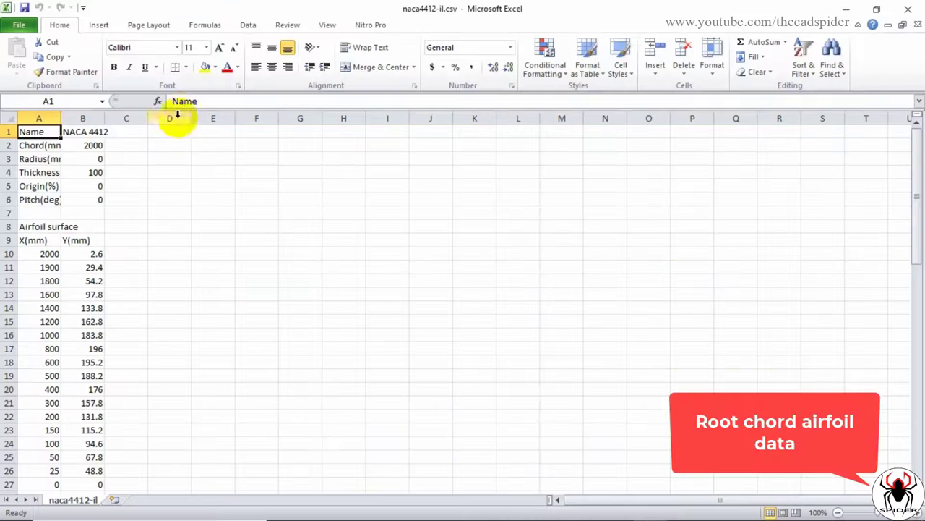
Step: Examine the airfoil parameters and surface coordinates in naca4412-il.csv, and return to the desktop
left_click(91, 132)
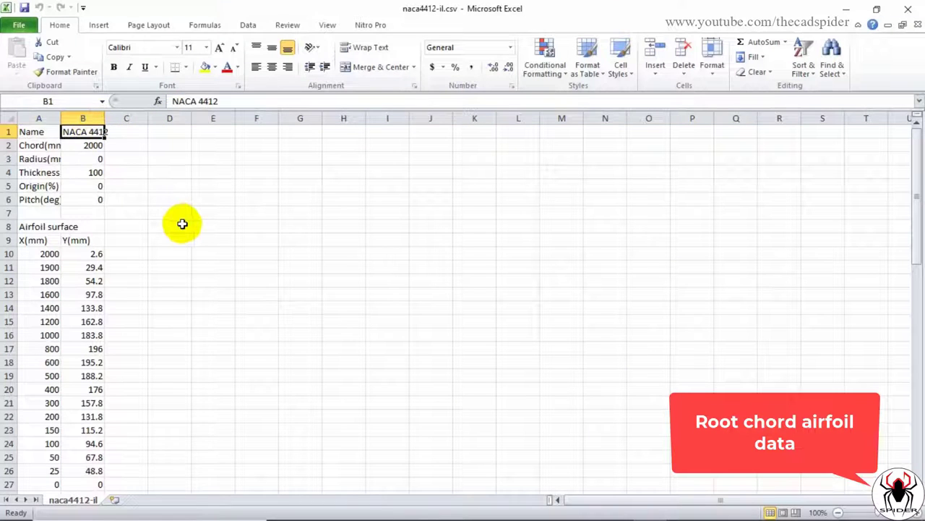
scroll(84, 295, "down", 9)
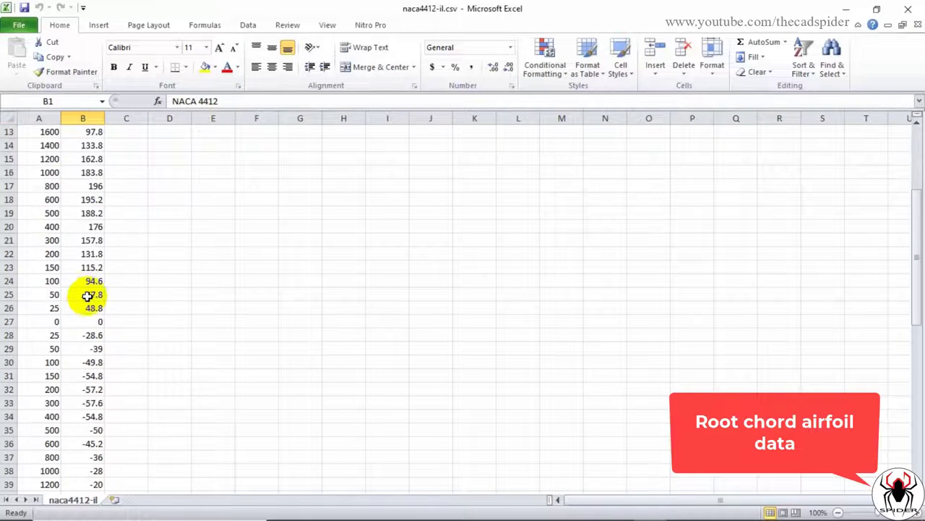
scroll(85, 295, "up", 5)
scroll(85, 295, "up", 4)
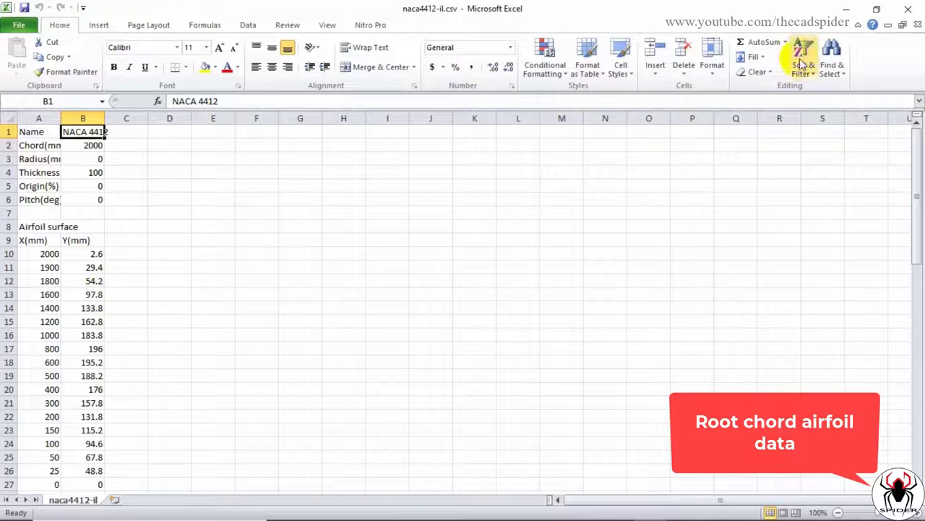
left_click(846, 9)
right_click(463, 168)
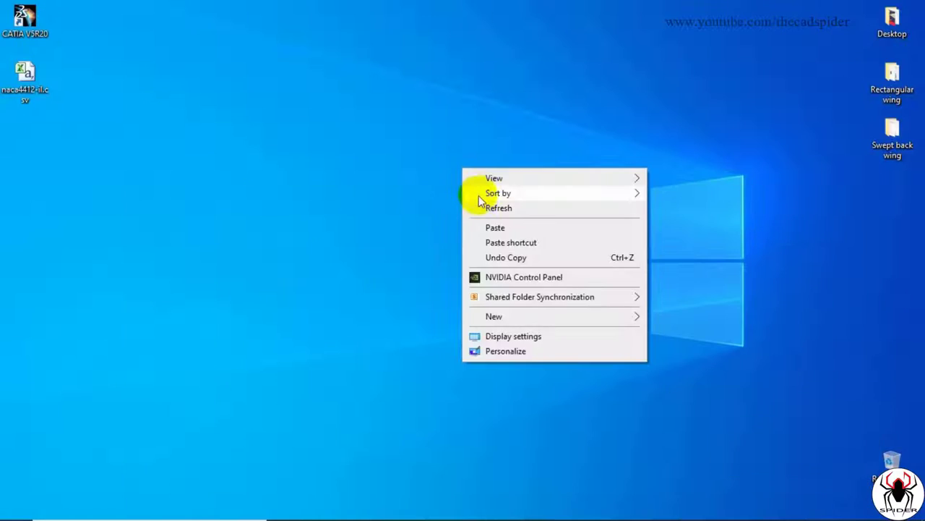
left_click(479, 208)
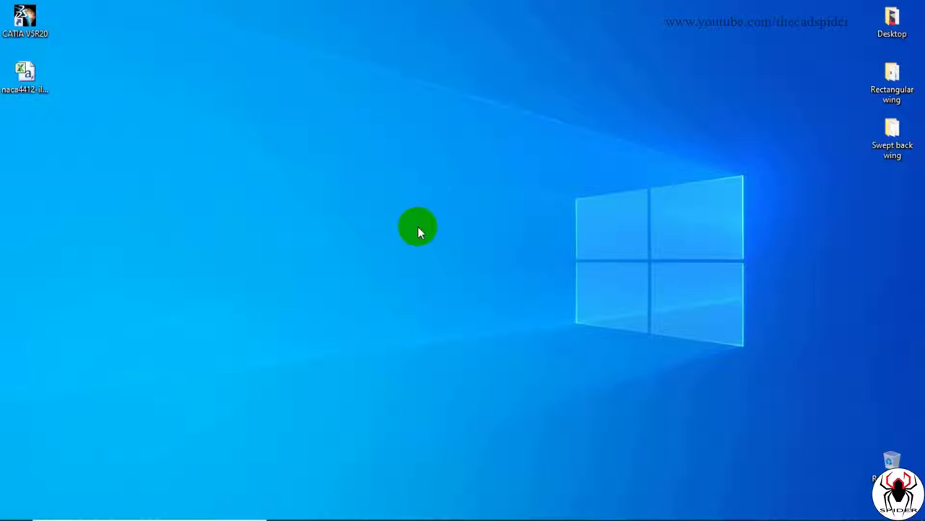
Step: Browse to the CATIA folder C:\Program Files (x86)\Dassault Systemes\B20\intel_a\code\command in File Explorer
mouse_move(161, 512)
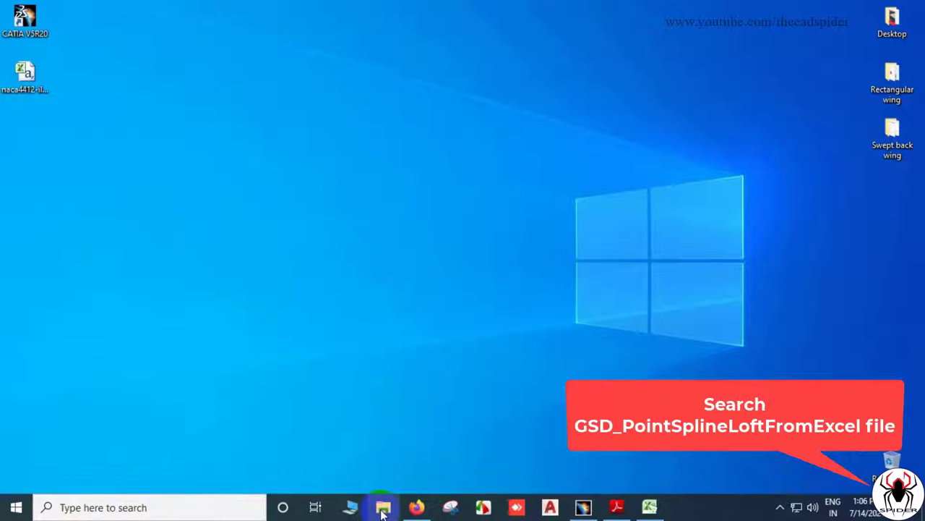
left_click(383, 508)
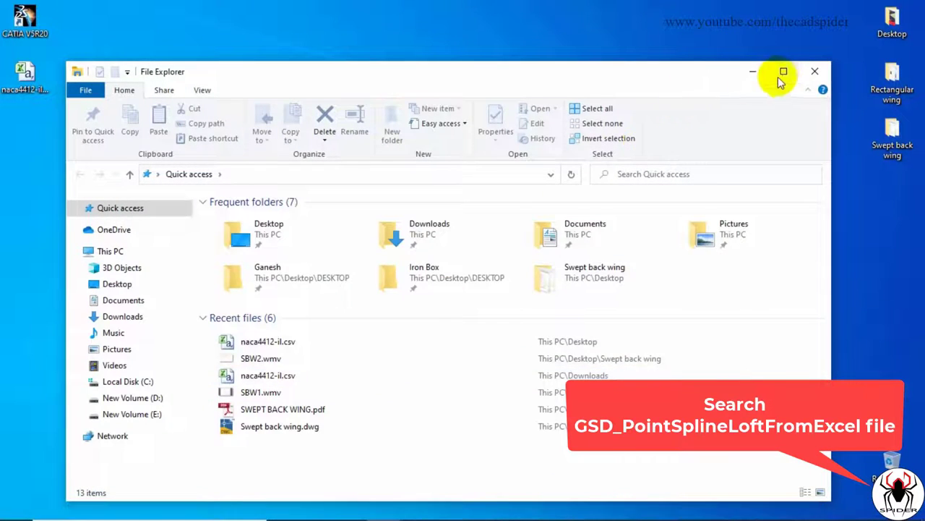
left_click(780, 74)
left_click(62, 313)
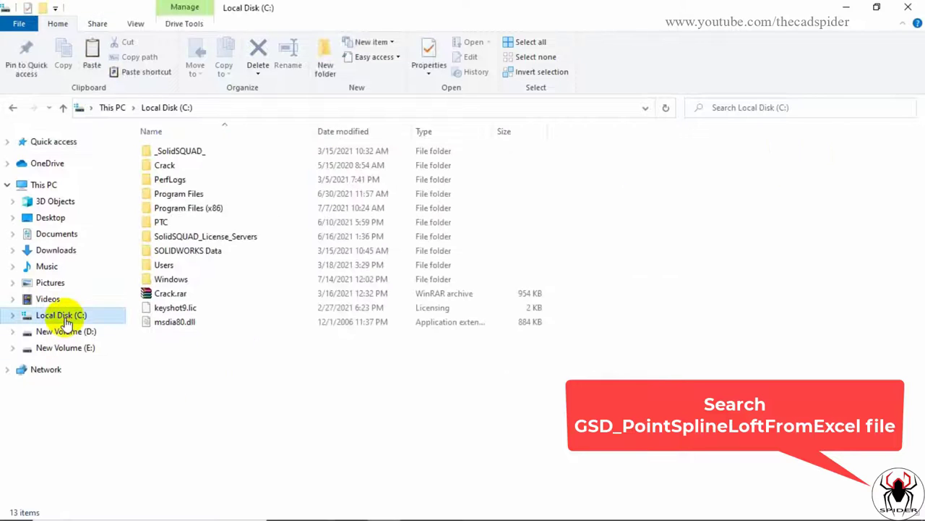
double_click(185, 208)
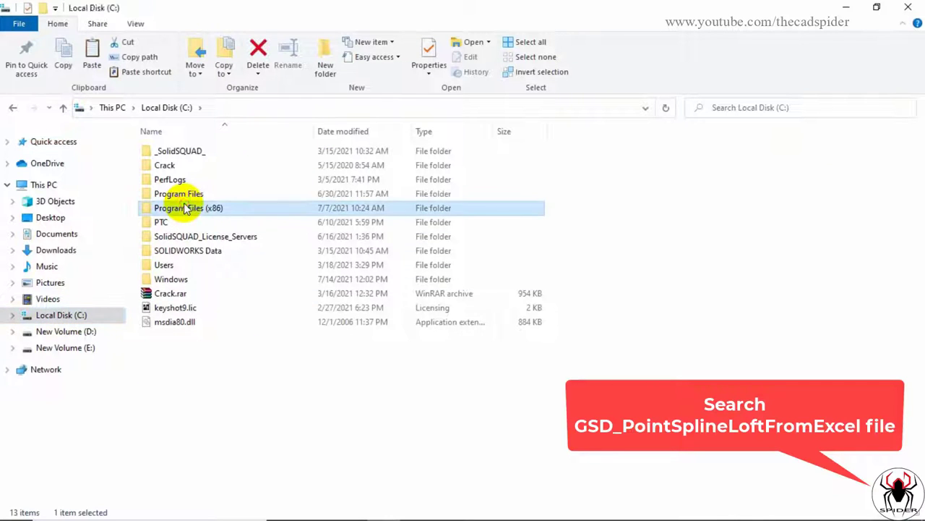
double_click(249, 222)
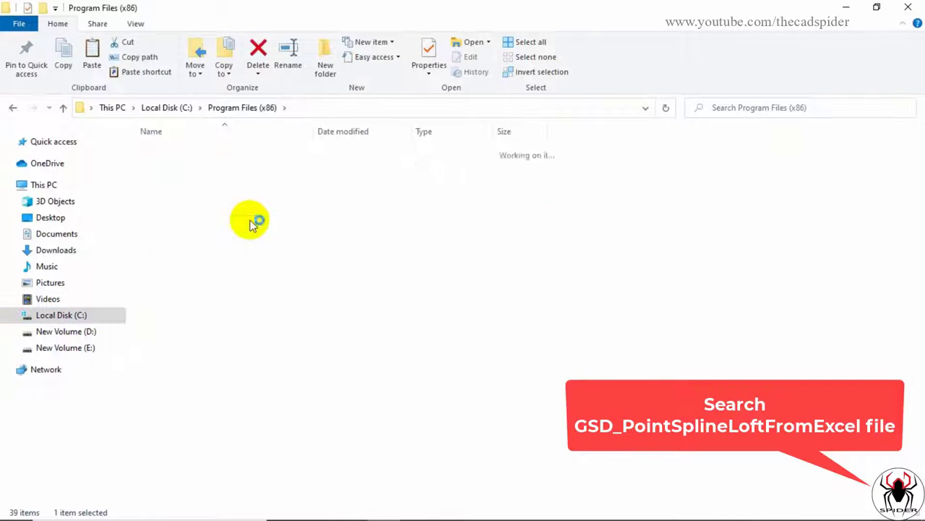
left_click(224, 153)
double_click(225, 153)
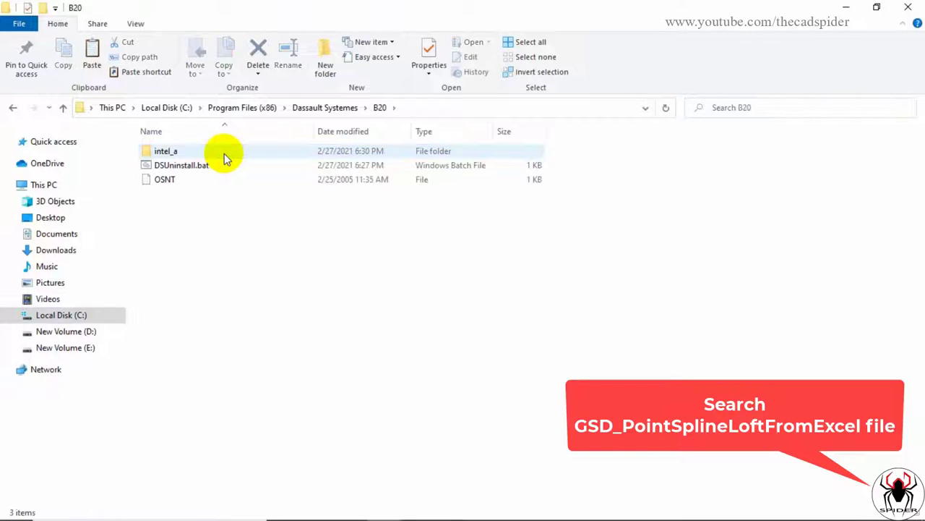
double_click(221, 155)
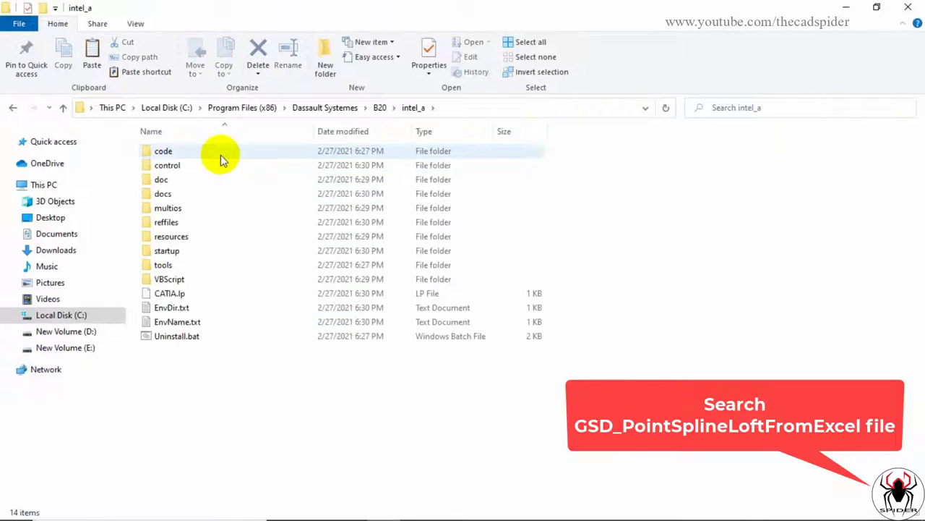
double_click(208, 154)
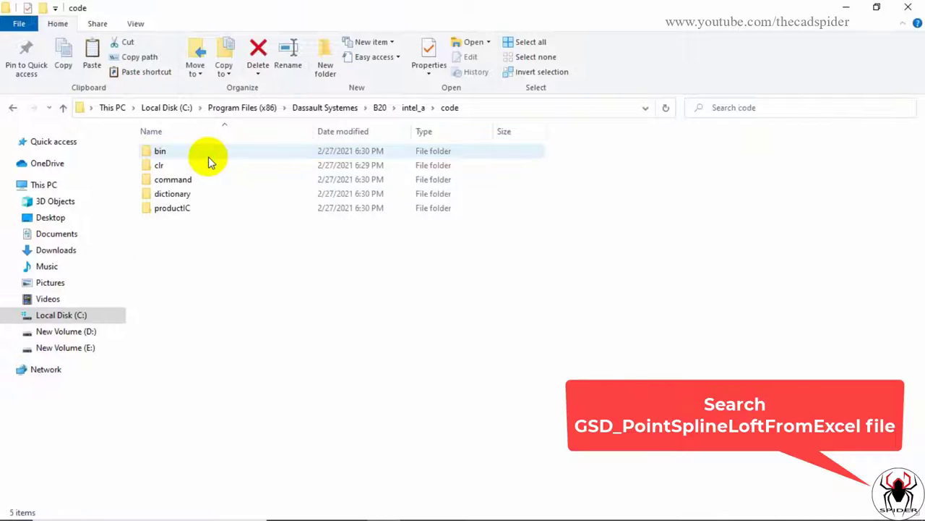
double_click(210, 181)
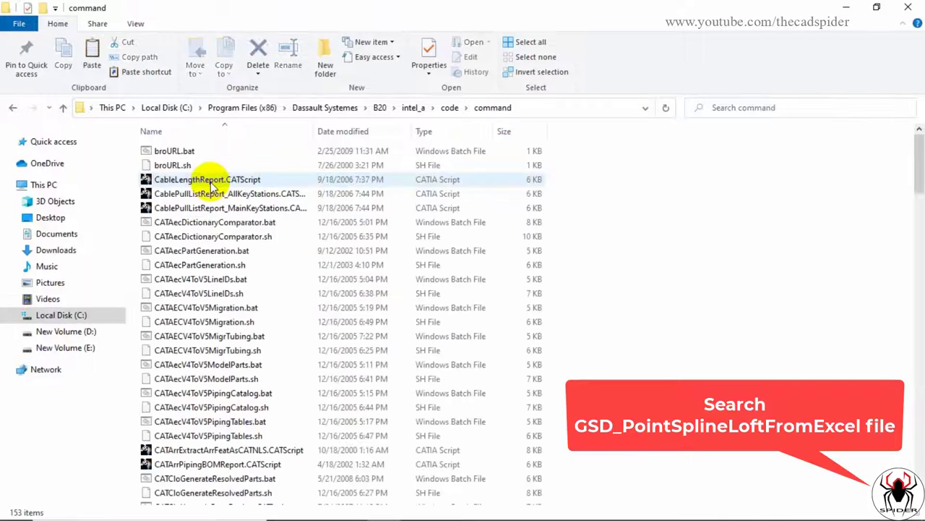
Step: Copy GSD_PointSplineLoftFromExcel.xls from the command folder to the desktop and place it below the NACA 4412 CSV file
scroll(210, 185, "down", 15)
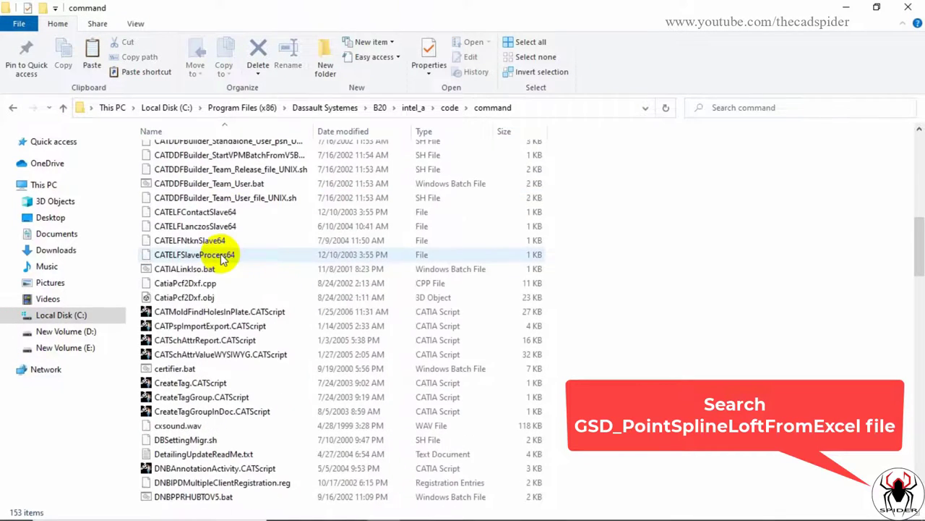
scroll(222, 259, "down", 6)
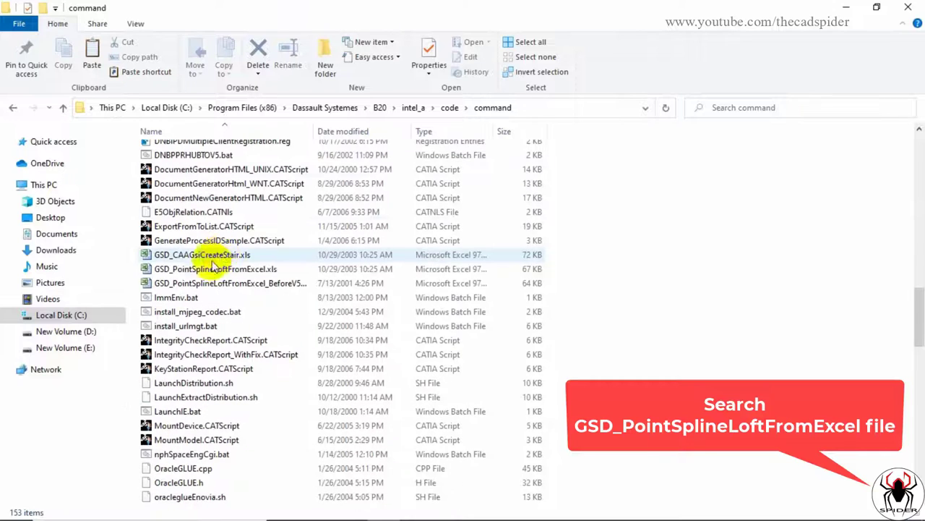
left_click(286, 271)
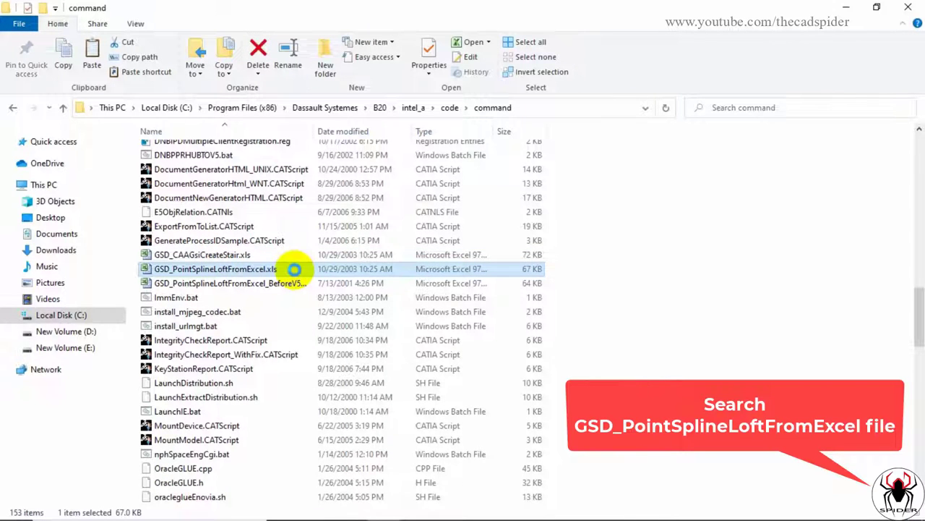
right_click(294, 269)
left_click(337, 439)
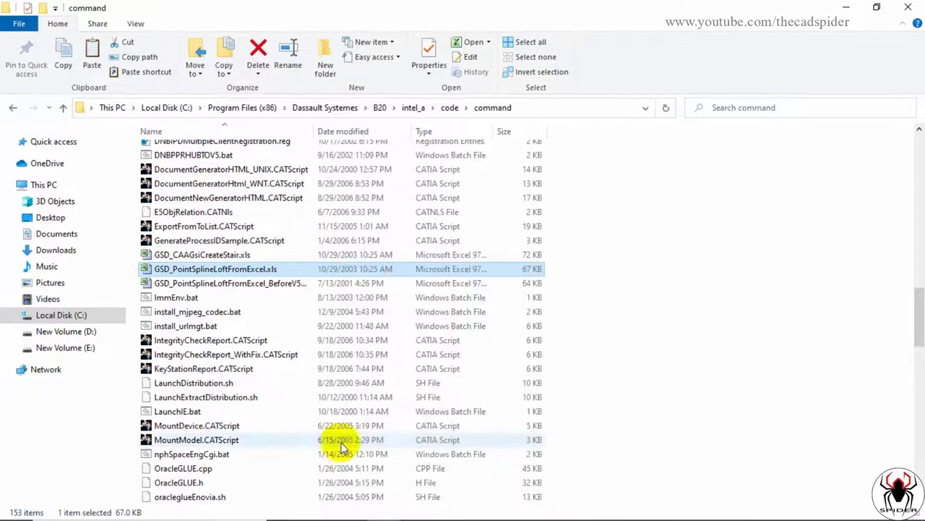
left_click(908, 8)
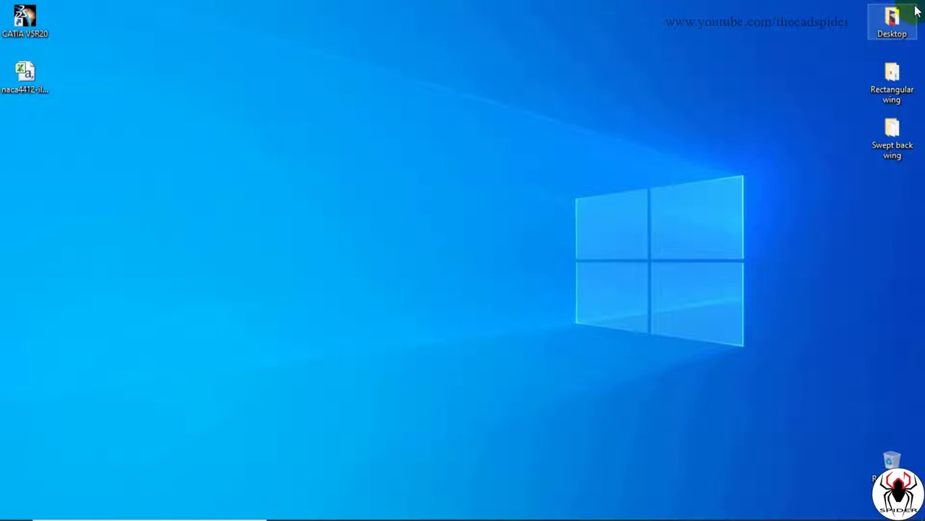
right_click(204, 146)
left_click(234, 205)
left_click_drag(230, 150, 27, 165)
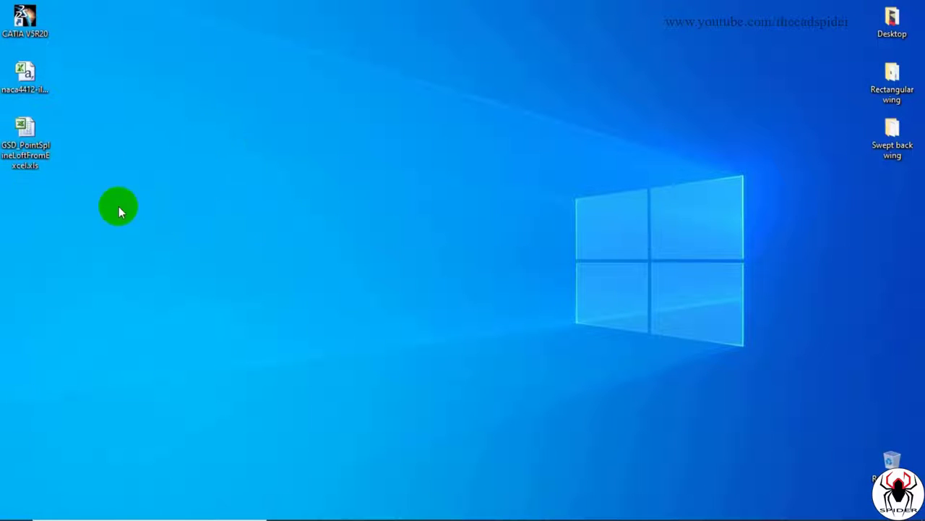
Step: Open the desktop copy of GSD_PointSplineLoftFromExcel.xls and clear the sample curve data in A3:C19
double_click(33, 160)
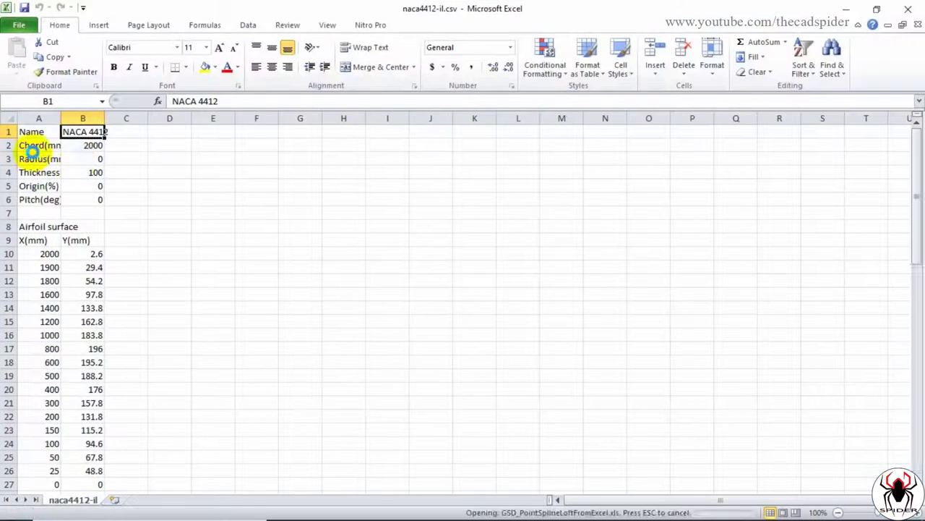
left_click_drag(35, 149, 159, 334)
right_click(159, 335)
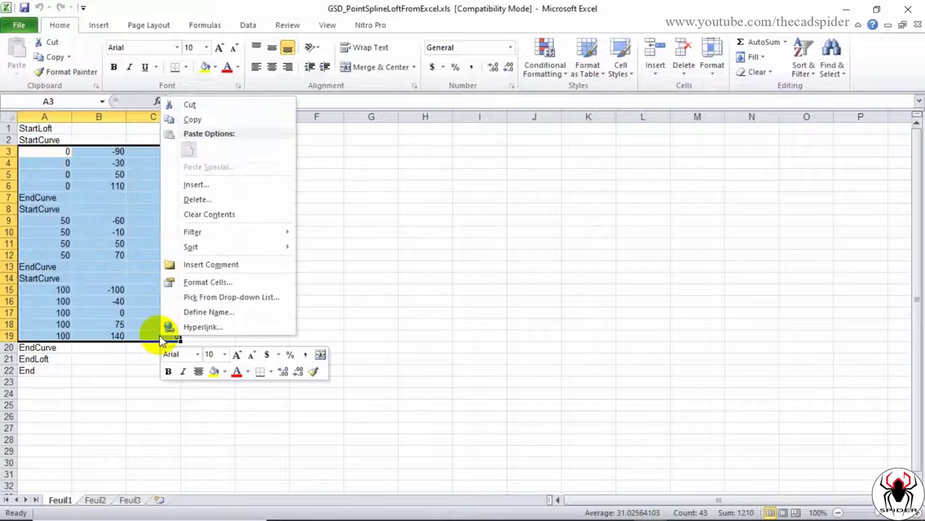
left_click(193, 215)
left_click(204, 207)
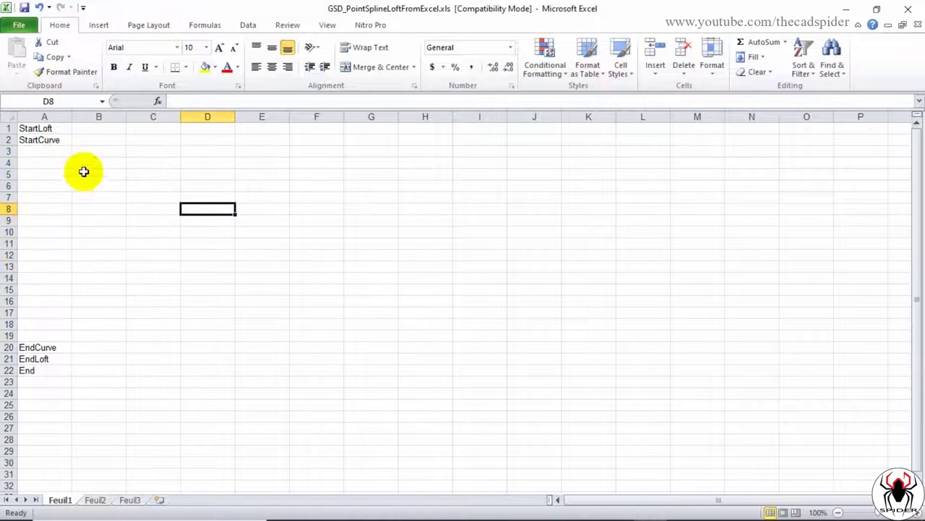
left_click(105, 154)
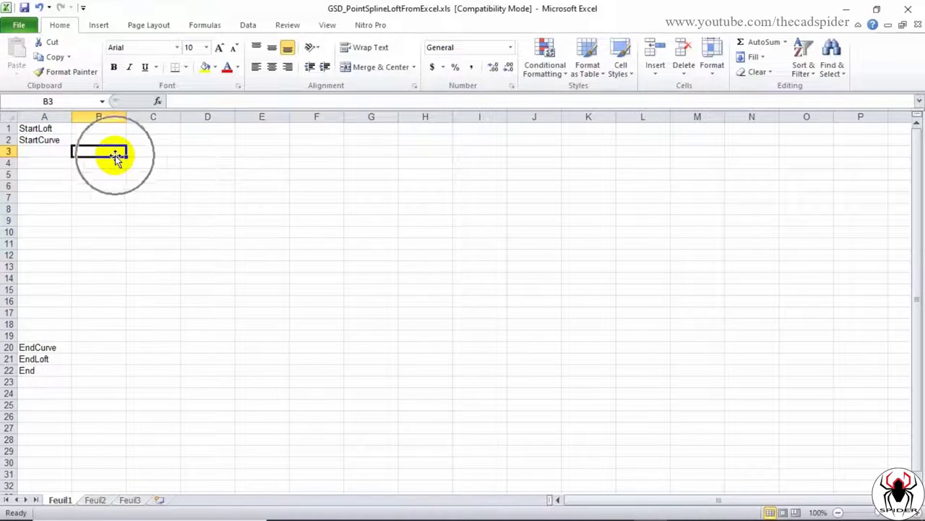
Step: Switch to the naca4412-il.csv workbook and copy the airfoil surface X and Y coordinates in A10:B44
left_click(901, 26)
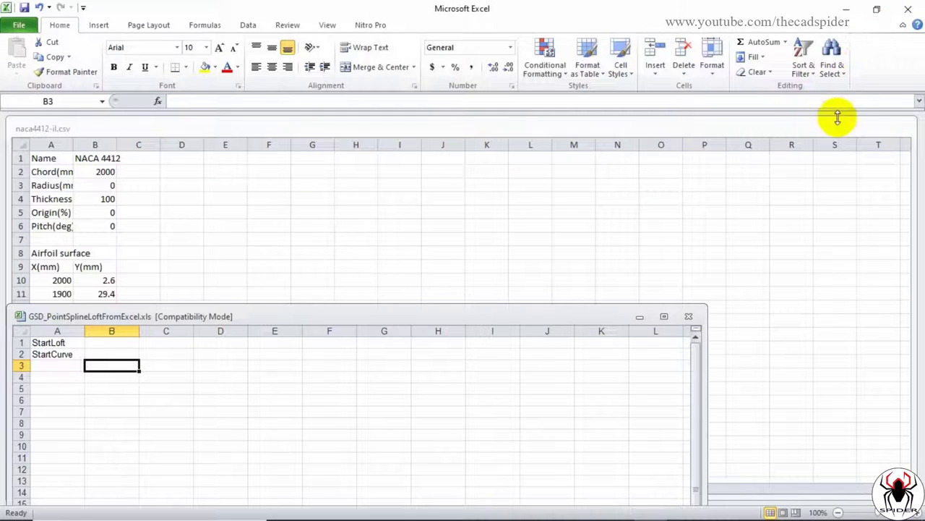
left_click(79, 128)
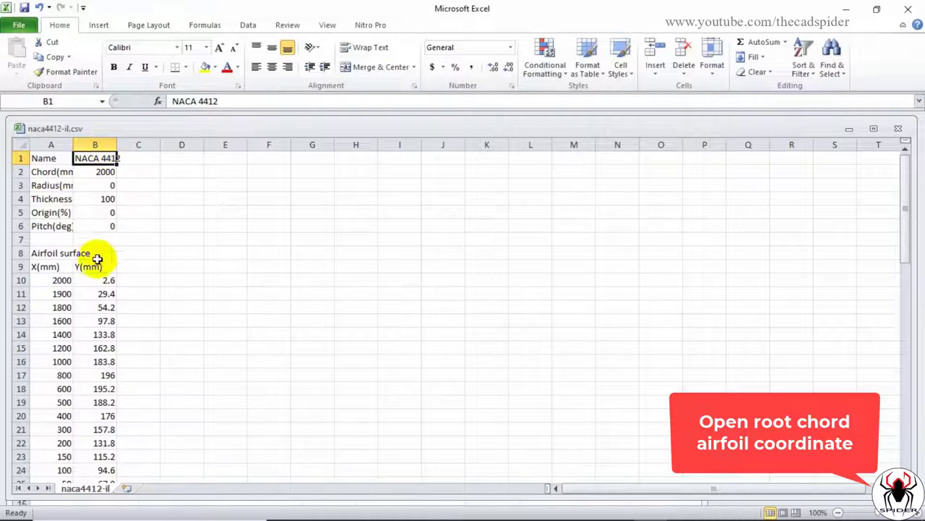
left_click(76, 284)
left_click_drag(39, 283, 112, 447)
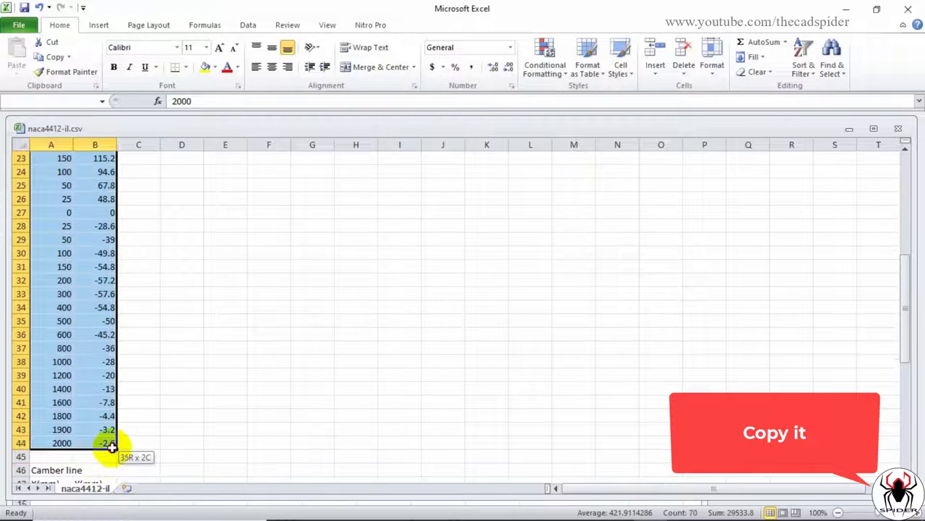
right_click(87, 337)
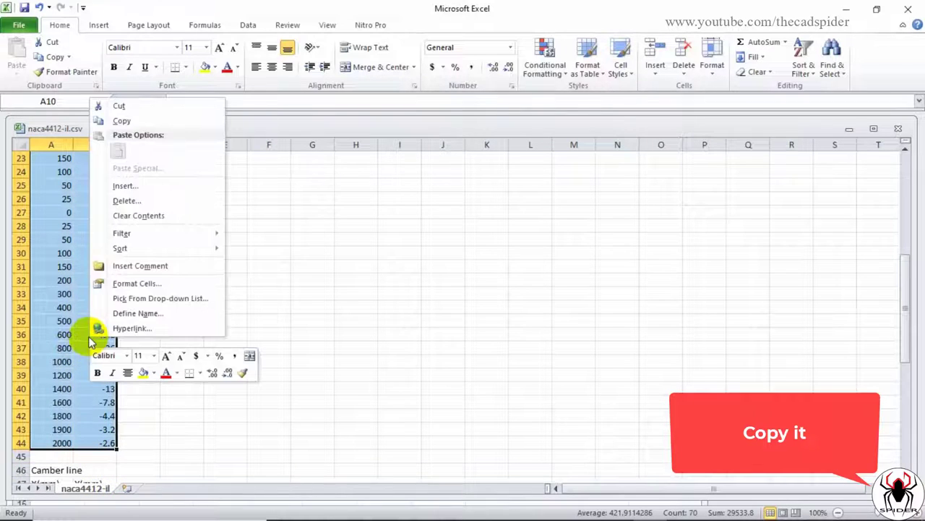
left_click(126, 120)
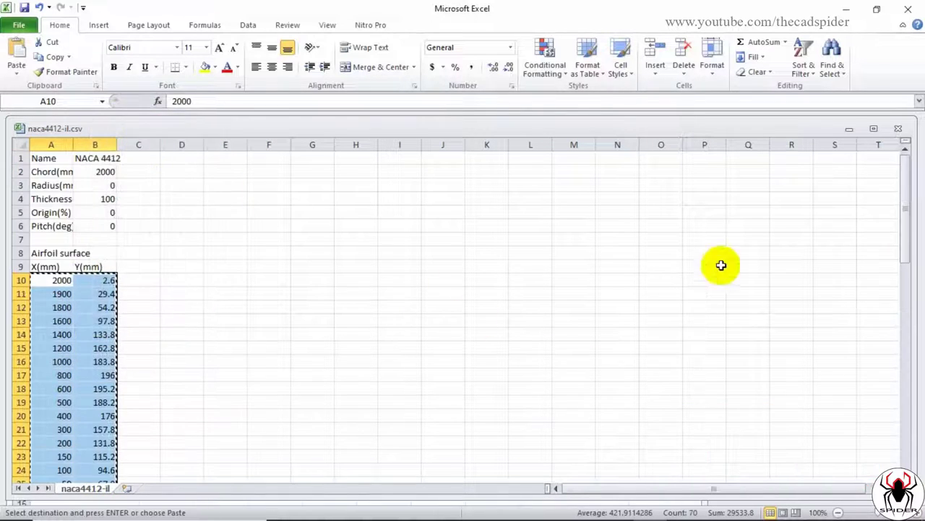
Step: Return to GSD_PointSplineLoftFromExcel.xls and paste the copied coordinates as values starting at cell B3
left_click(850, 129)
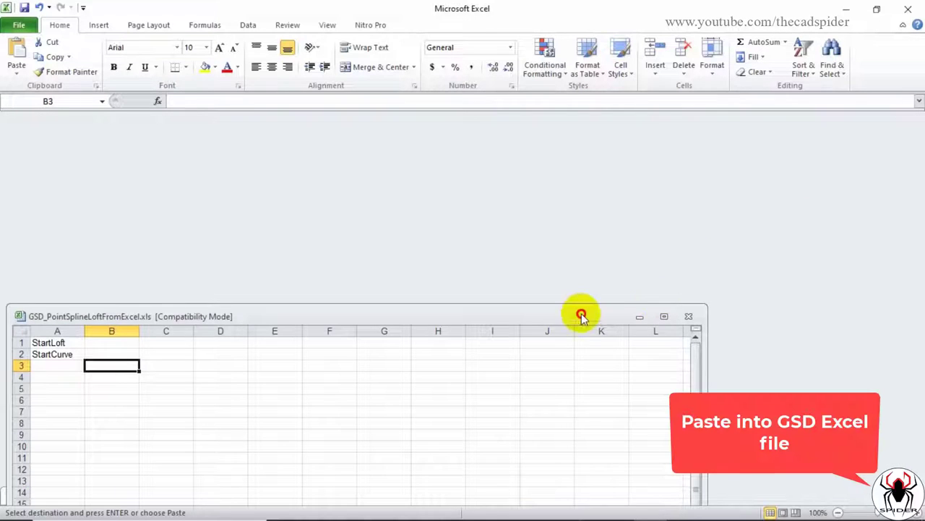
left_click_drag(581, 310, 691, 120)
left_click(776, 123)
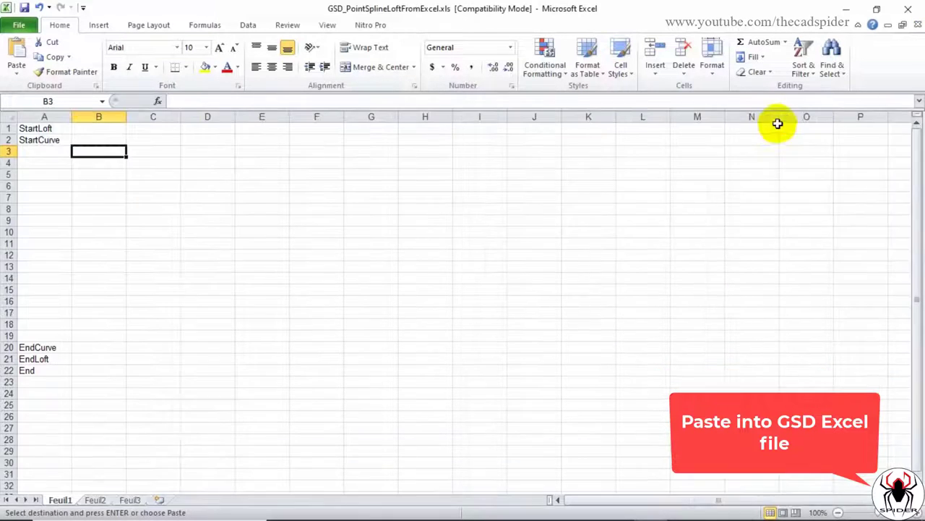
right_click(96, 151)
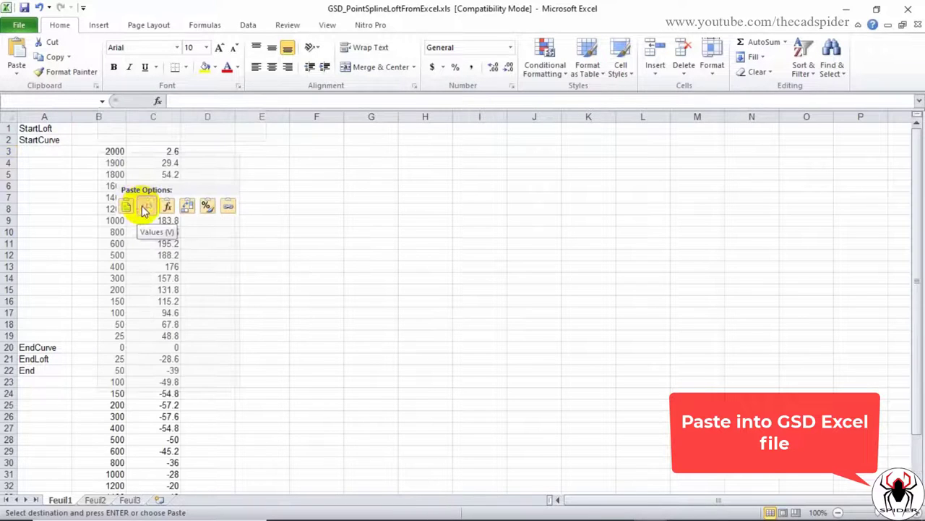
left_click(144, 208)
left_click(286, 278)
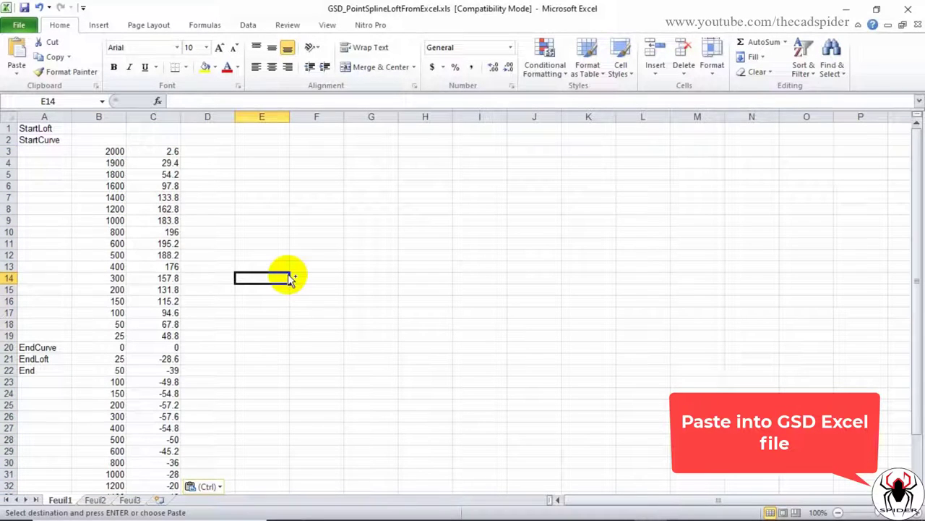
key("ctrl")
key("ctrl")
Step: Move the EndCurve, EndLoft and End labels from A20:A22 to A38:A40, directly below the last coordinate row
scroll(217, 311, "down", 2)
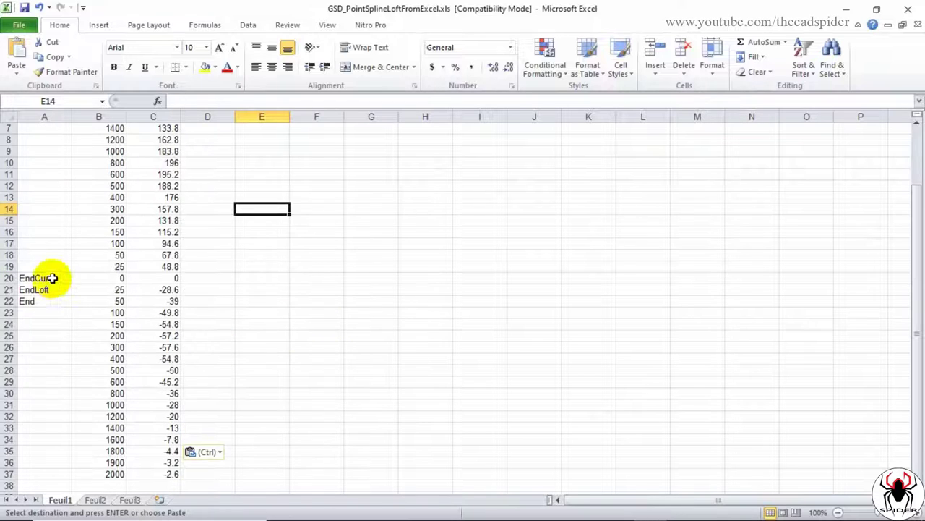
left_click_drag(52, 278, 53, 299)
right_click(52, 302)
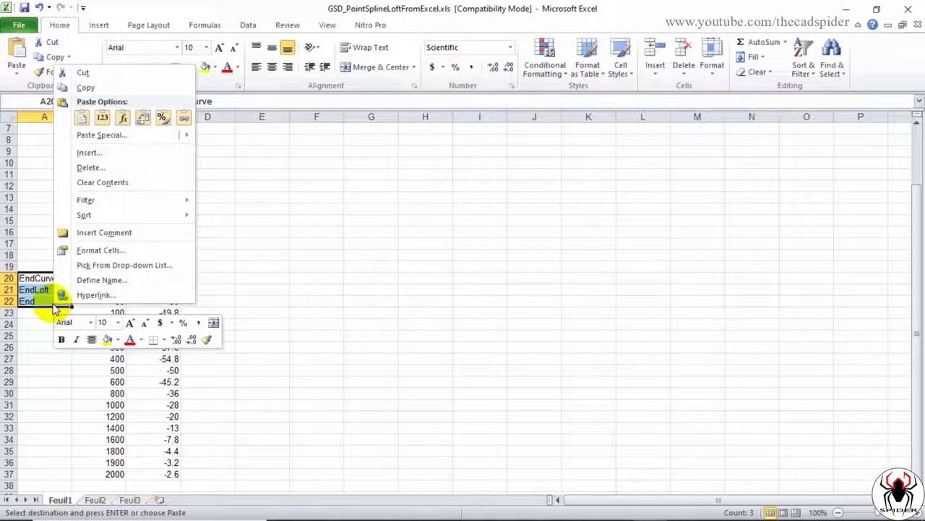
left_click(86, 88)
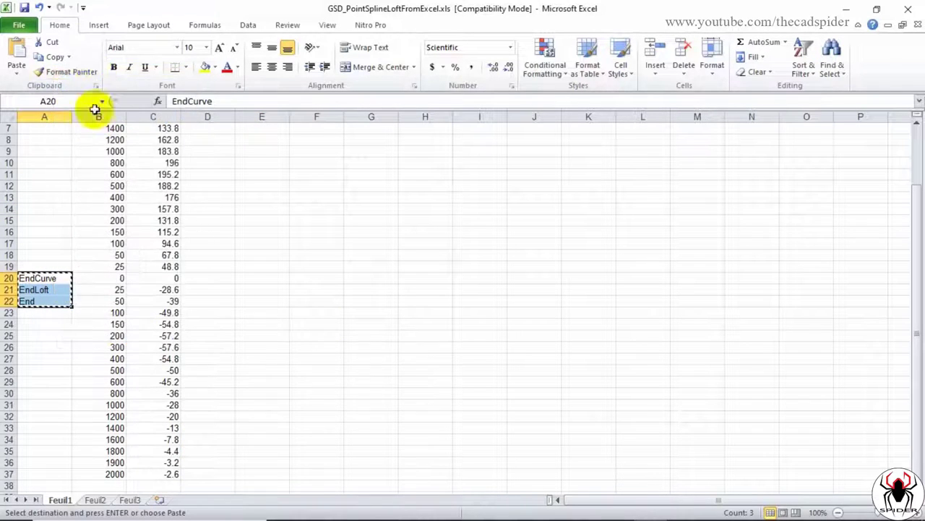
scroll(43, 318, "down", 5)
left_click(45, 312)
right_click(45, 312)
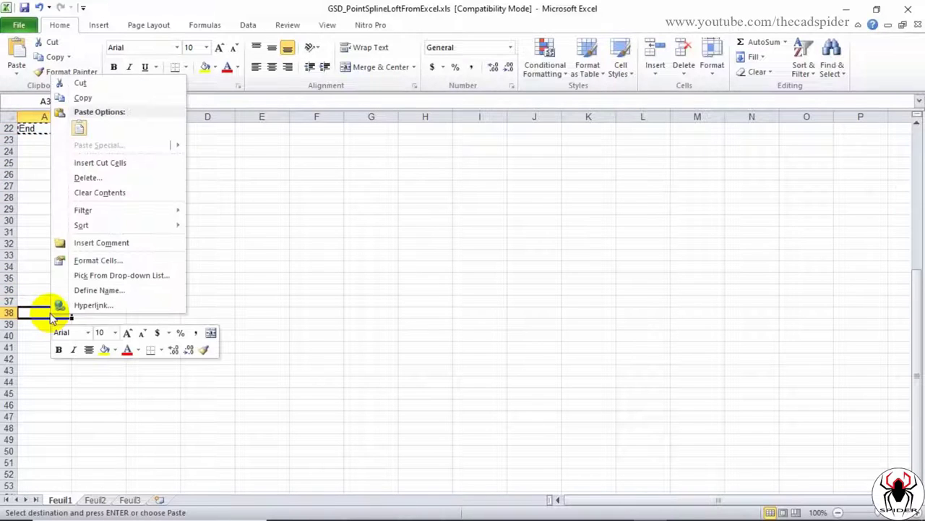
left_click(80, 128)
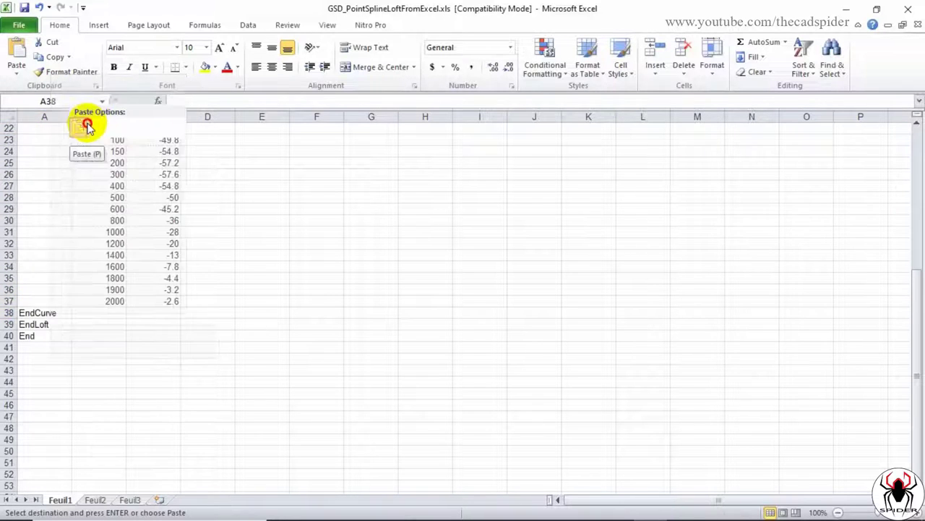
left_click(295, 300)
Step: Enter 0 as the X coordinate in A3 and fill it down to A37 beside every airfoil coordinate pair
scroll(154, 334, "up", 7)
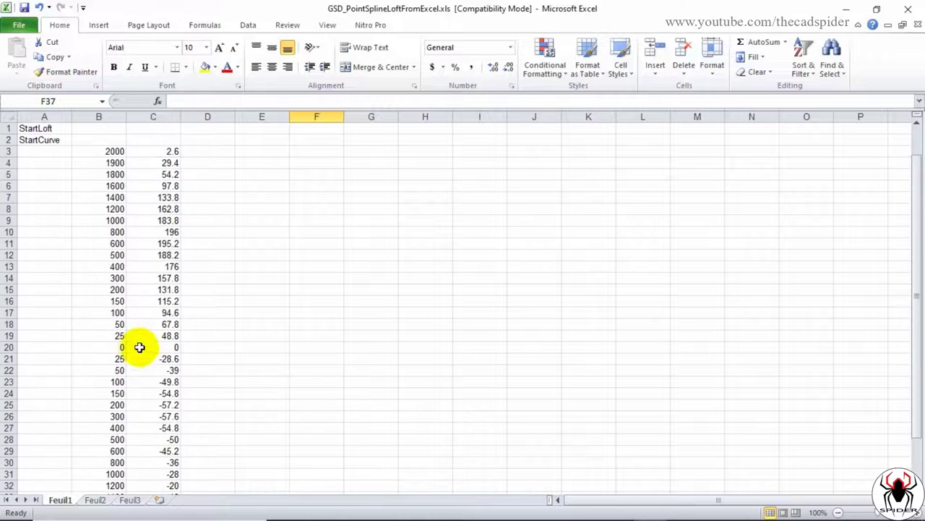
left_click(53, 153)
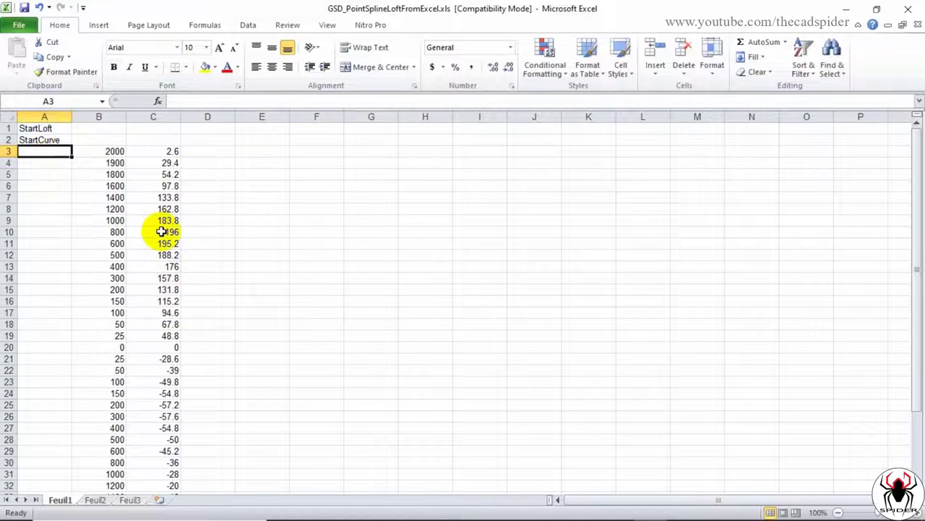
type("0")
key("Return")
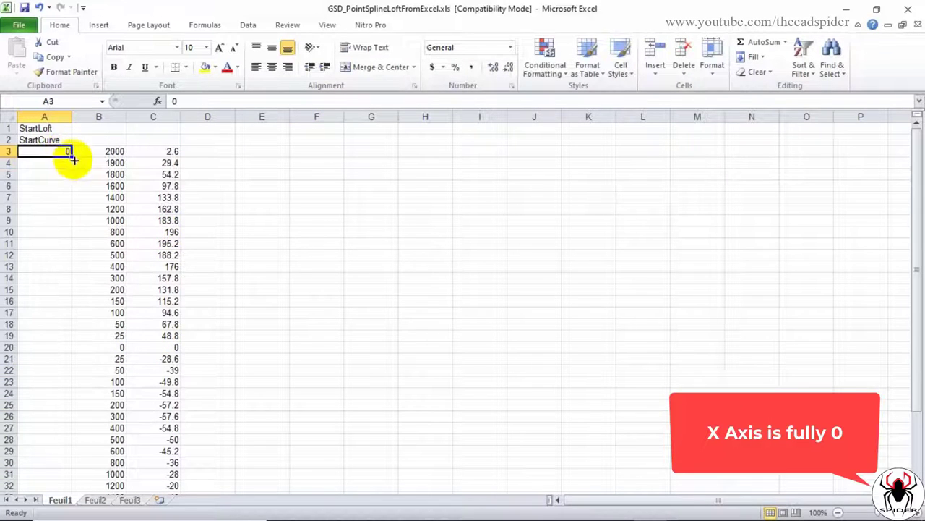
left_click_drag(71, 168, 58, 442)
scroll(149, 392, "up", 3)
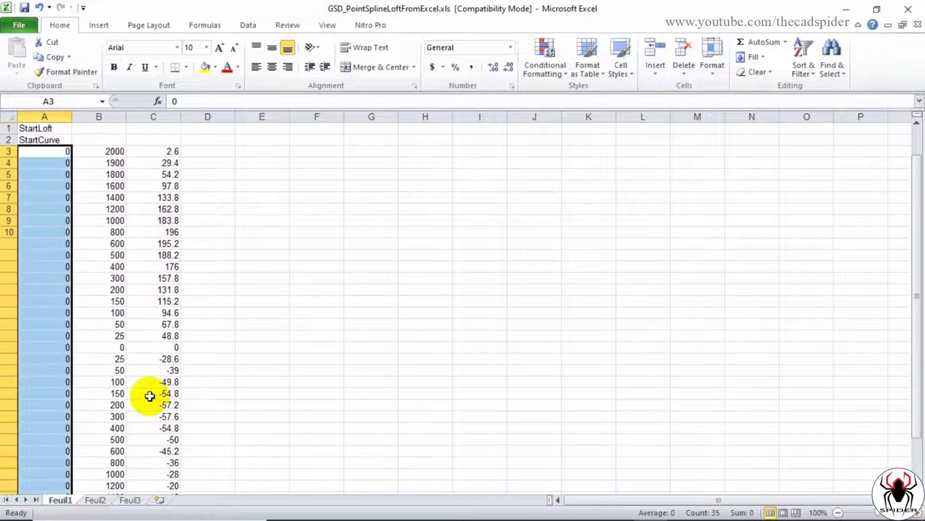
left_click(109, 157)
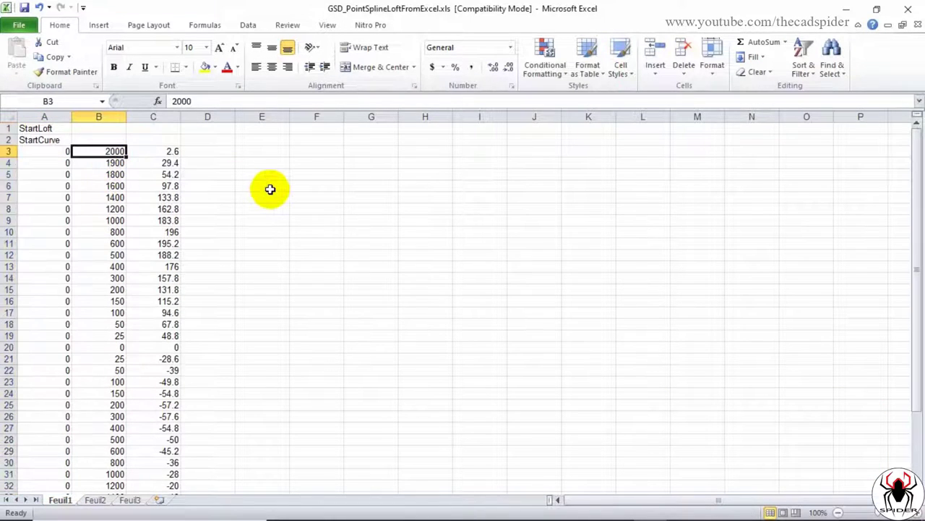
Step: Minimize the workbook, launch CATIA V5R20 from the desktop and close the default empty product
key("alt+w")
left_click(850, 12)
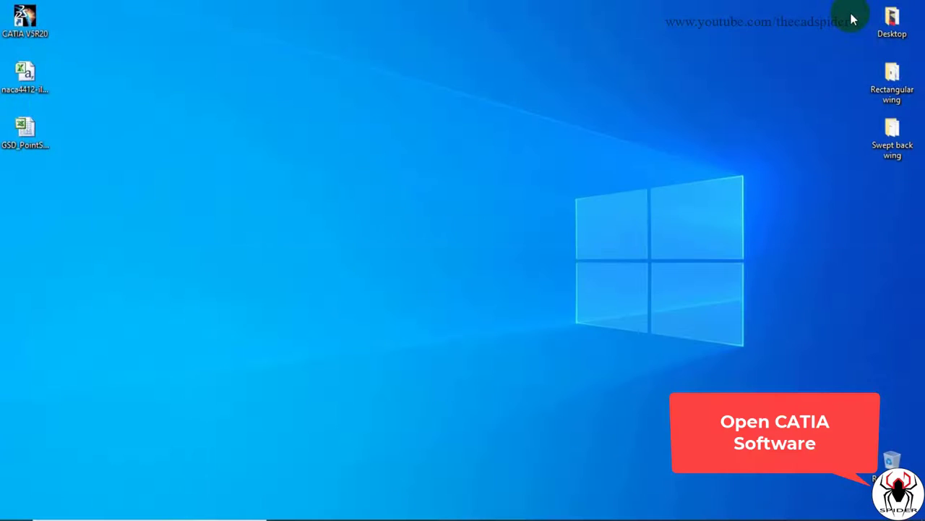
right_click(36, 33)
left_click(58, 35)
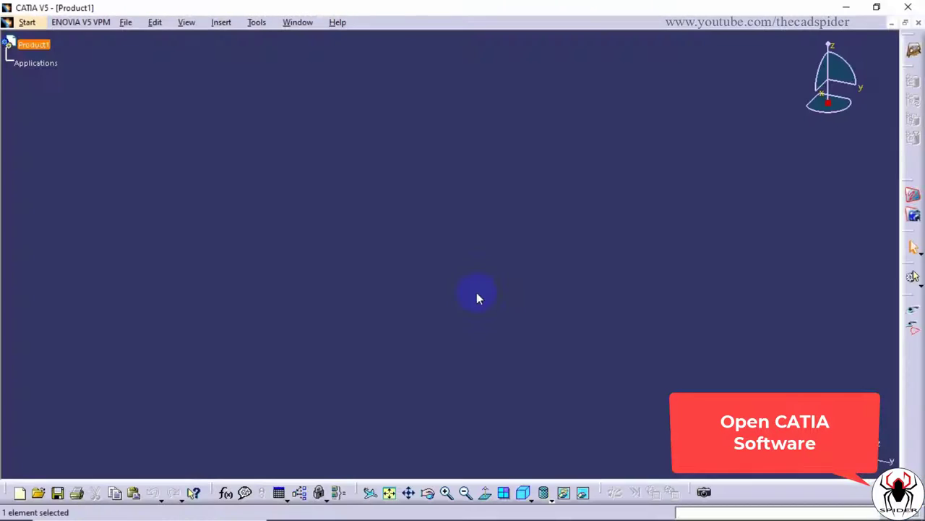
left_click(918, 23)
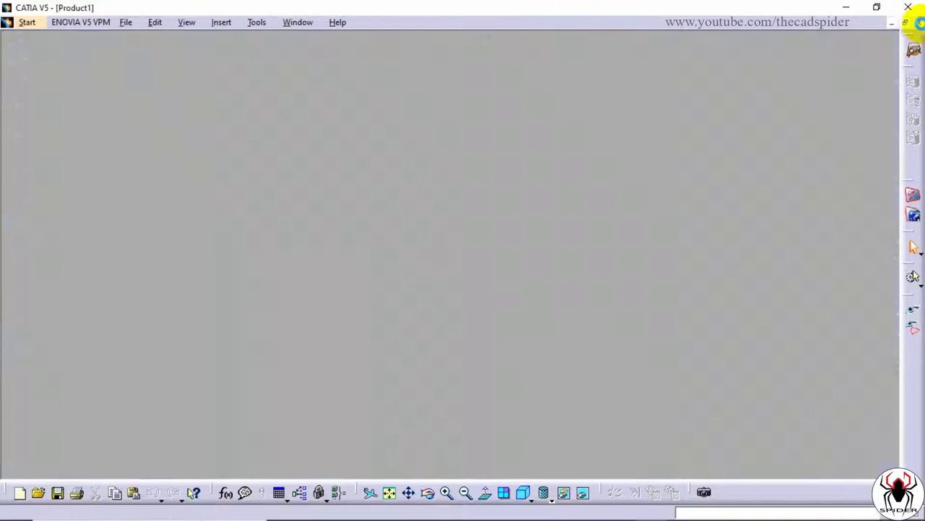
Step: Create a new Shape document named Shape1 and select its yz plane for the coordinate import
left_click(114, 23)
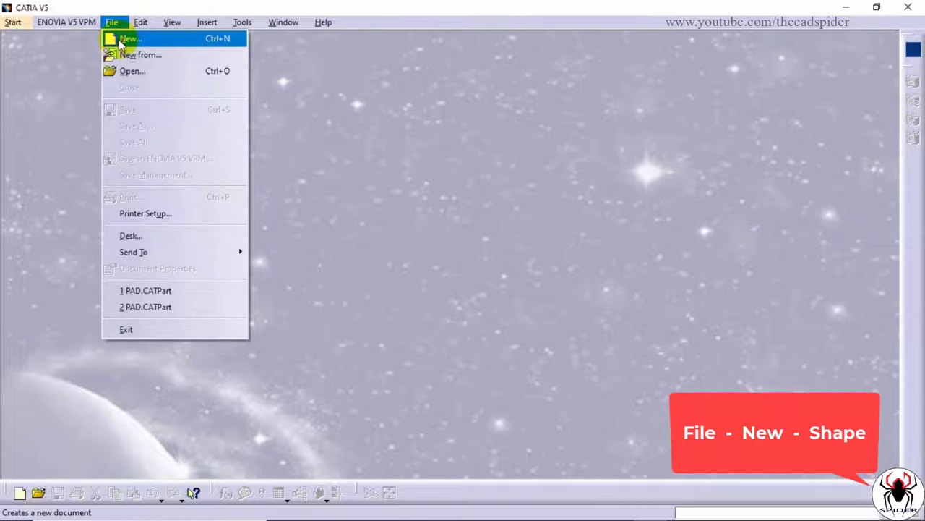
left_click(117, 37)
scroll(815, 388, "down", 2)
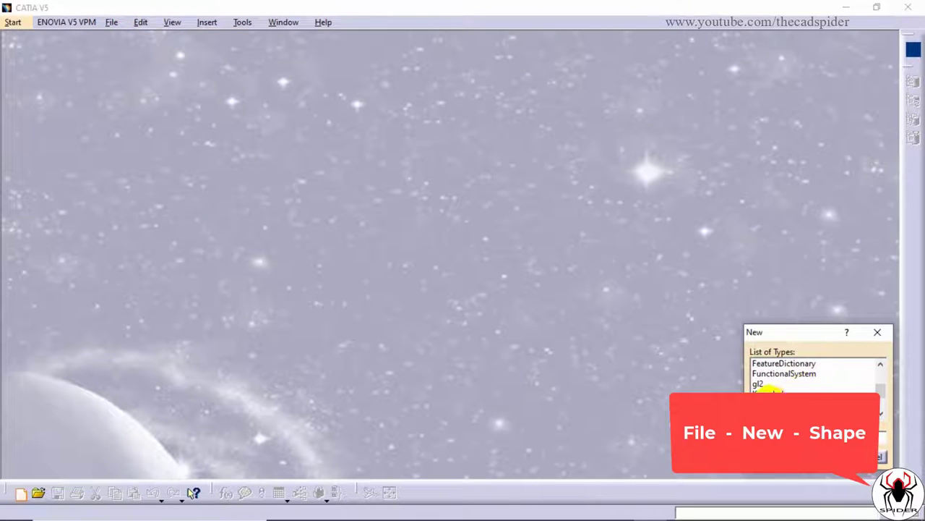
left_click(768, 412)
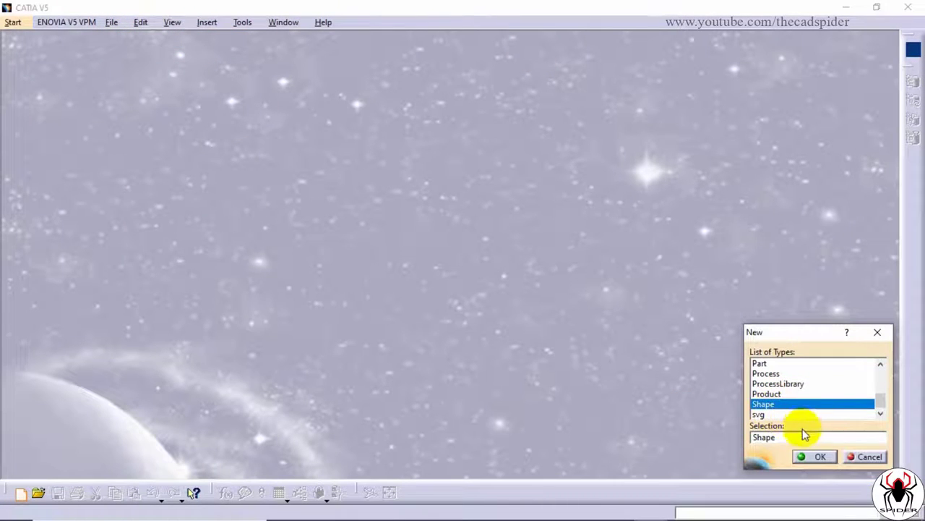
left_click(817, 457)
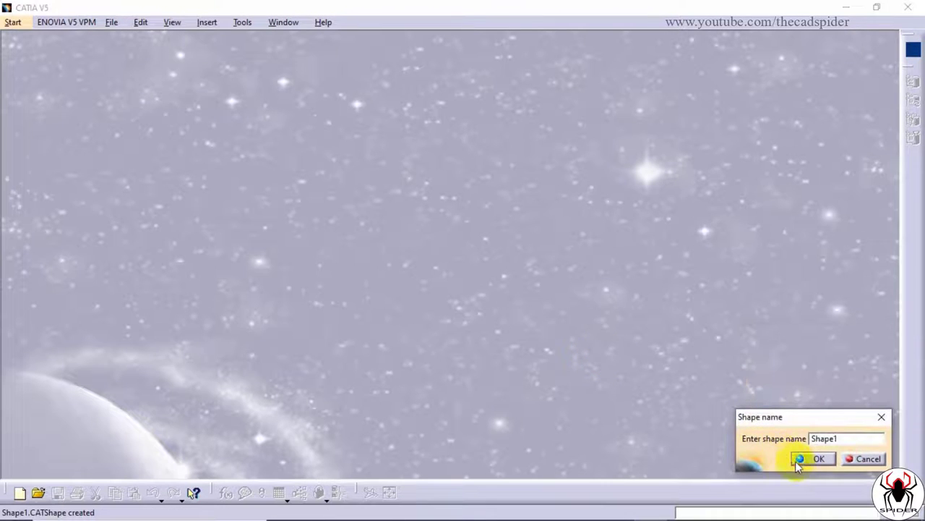
key("Return")
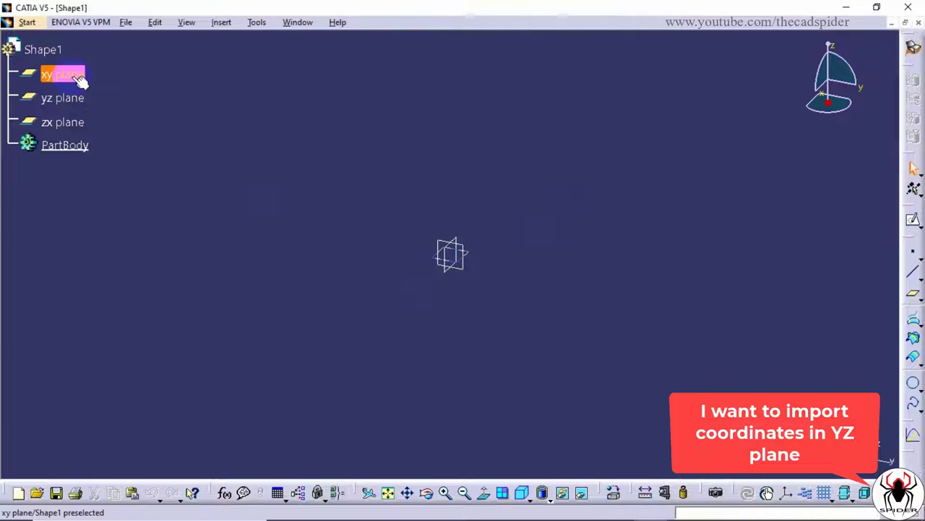
left_click(73, 97)
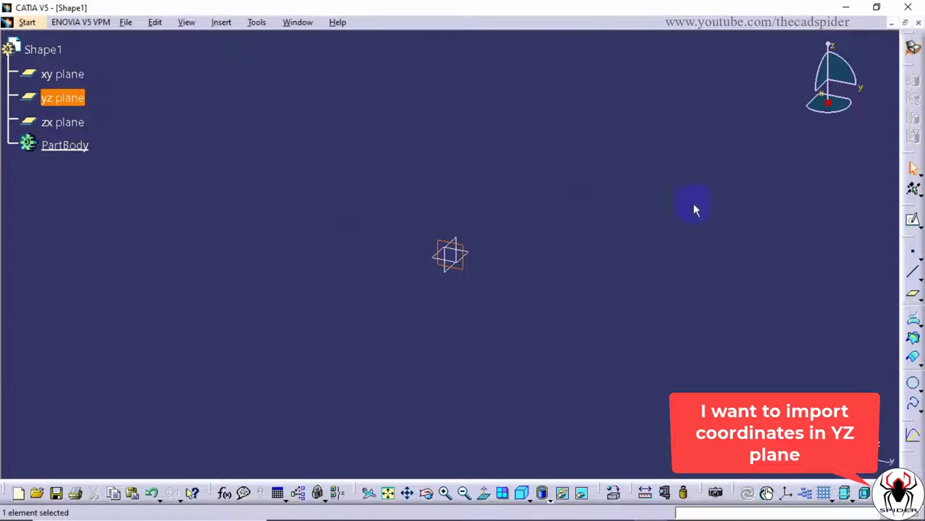
Step: Switch to the Excel workbook and run the Feuil1.Main macro with entity kind 2 to create points and splines
left_click(849, 9)
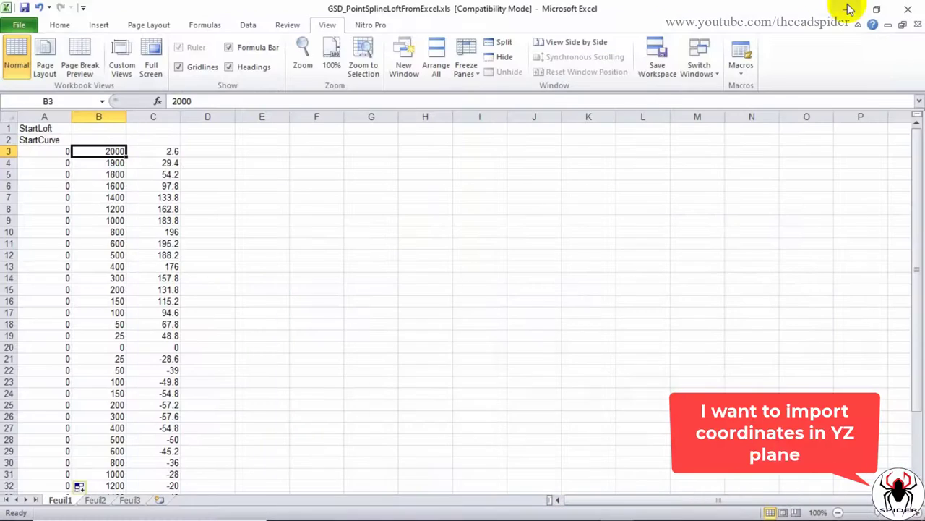
left_click(739, 79)
left_click(756, 88)
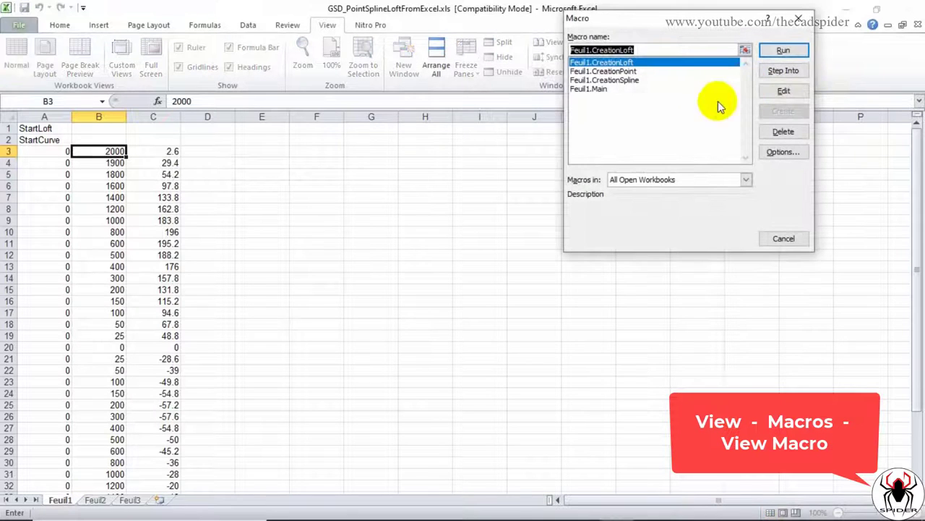
left_click(589, 90)
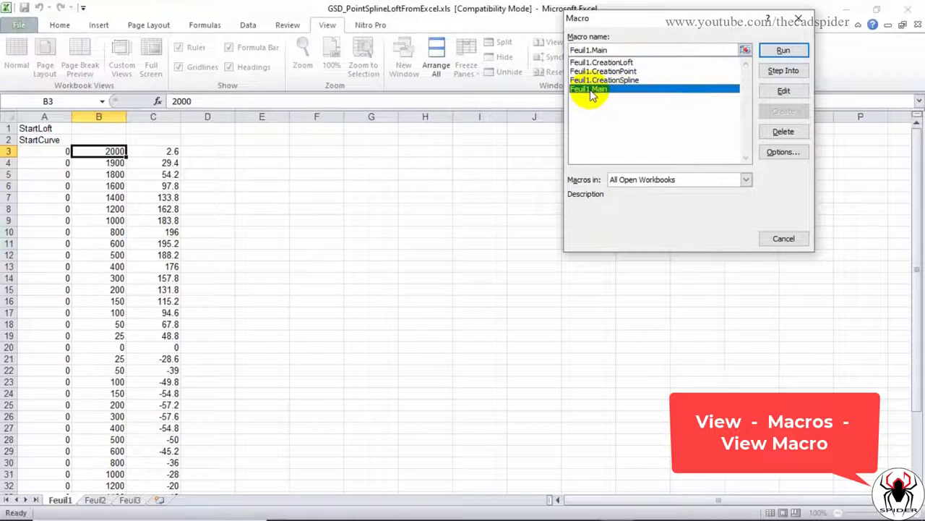
left_click(782, 51)
left_click_drag(264, 101, 412, 186)
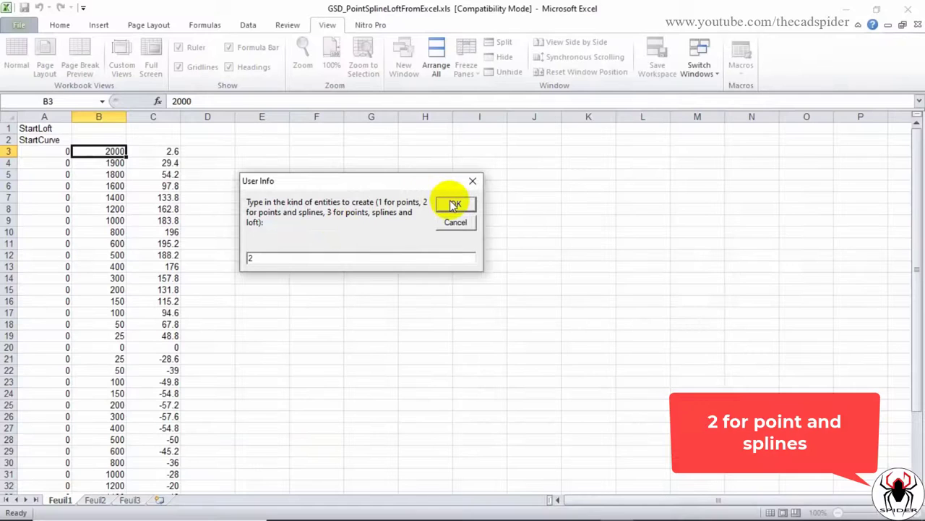
left_click(450, 202)
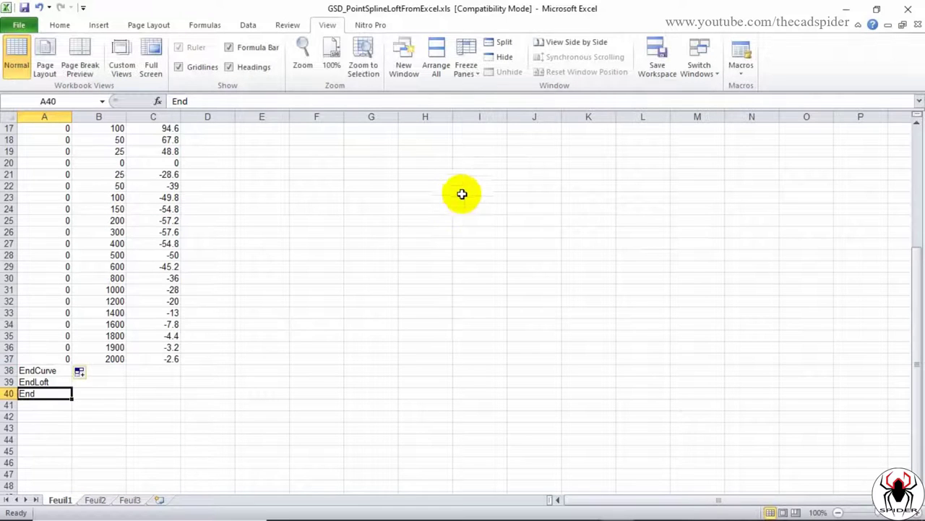
Step: Return to the Shape1 document in CATIA and examine the imported root chord airfoil points and spline
left_click(843, 12)
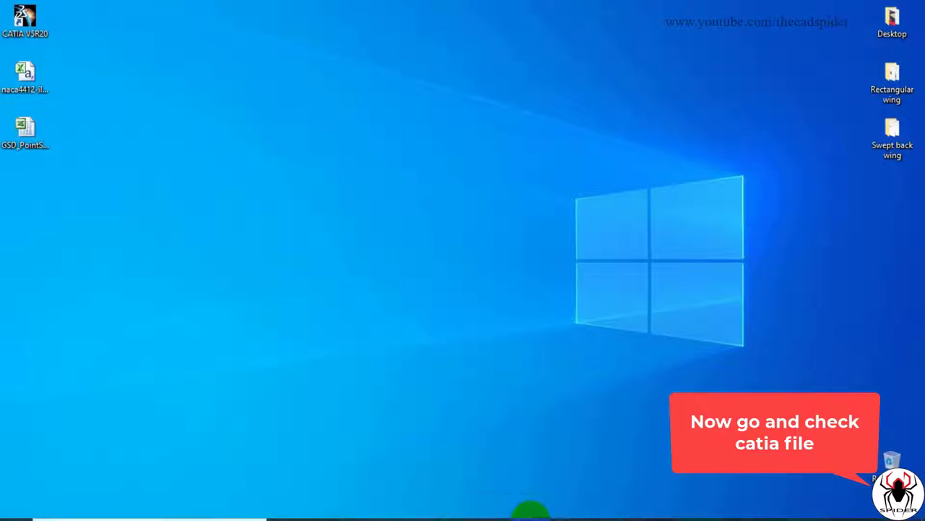
left_click(649, 504)
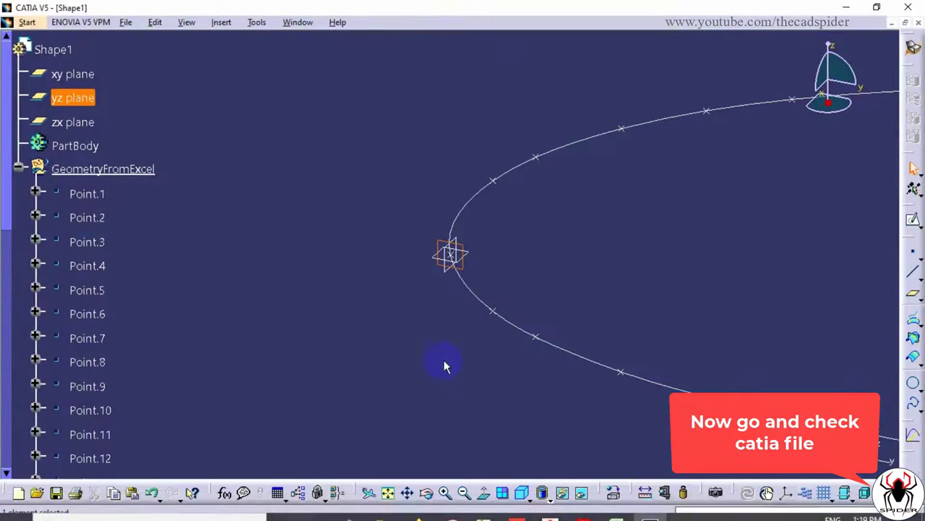
left_click_drag(372, 163, 743, 144)
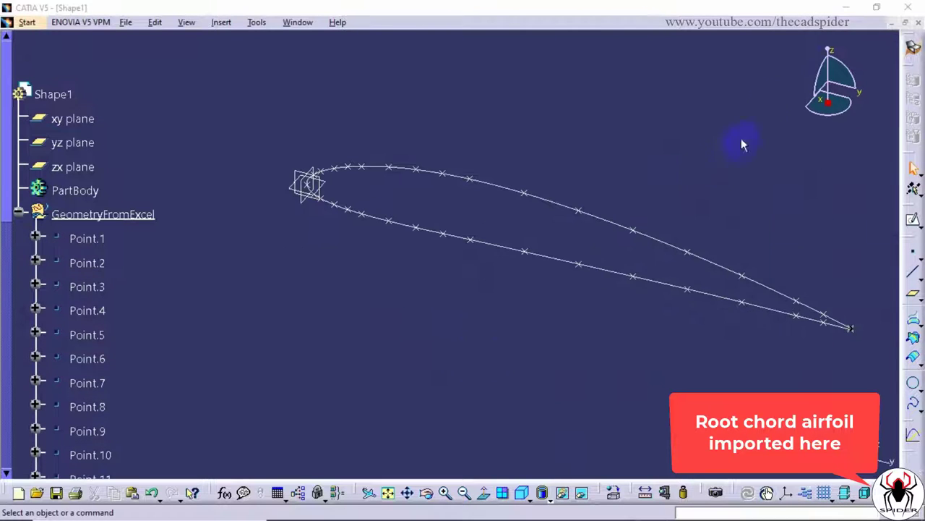
Step: Switch to the Airfoil Tools plotter in Firefox and replot the NACA 4412 airfoil with an 800 mm chord
left_click(846, 7)
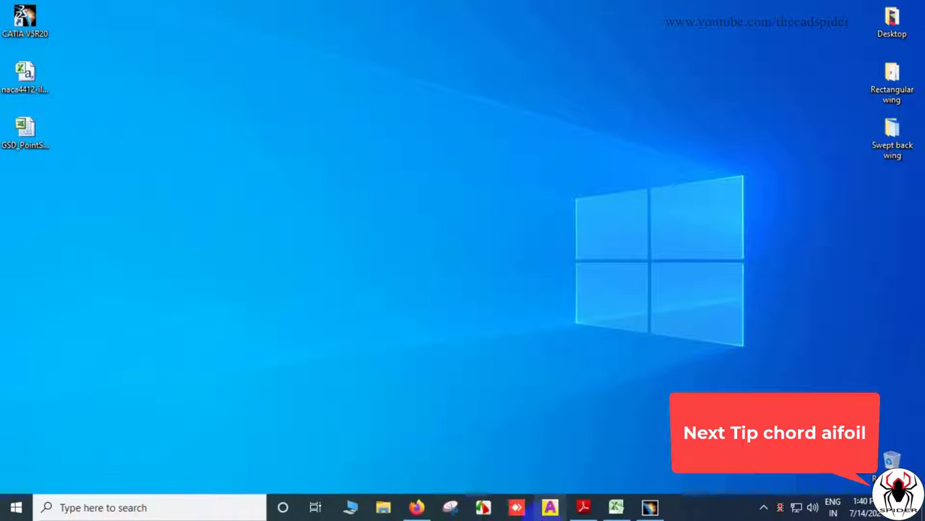
left_click(417, 506)
double_click(418, 416)
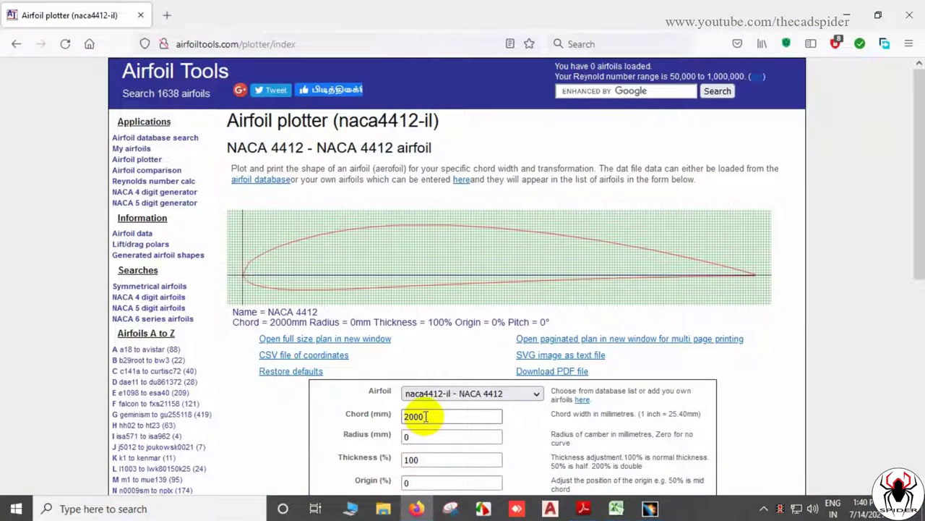
type("800")
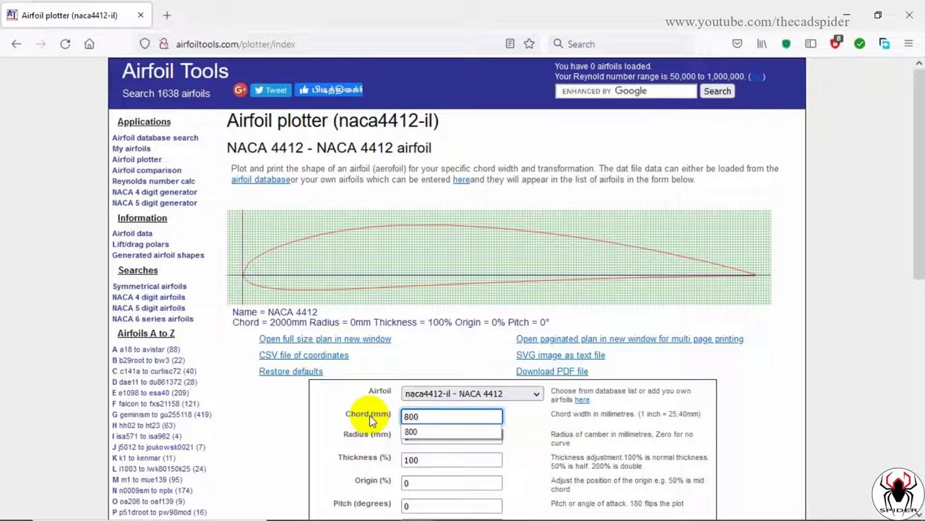
key("Return")
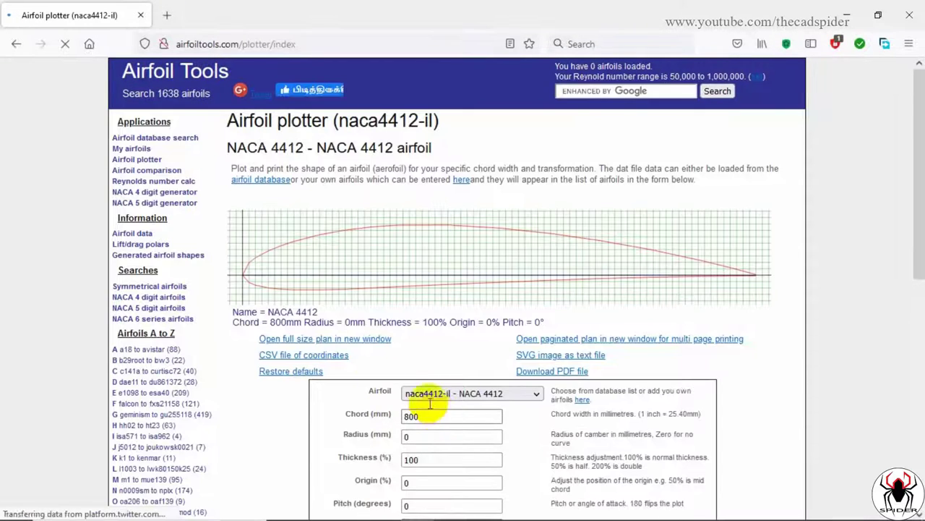
left_click_drag(232, 320, 474, 328)
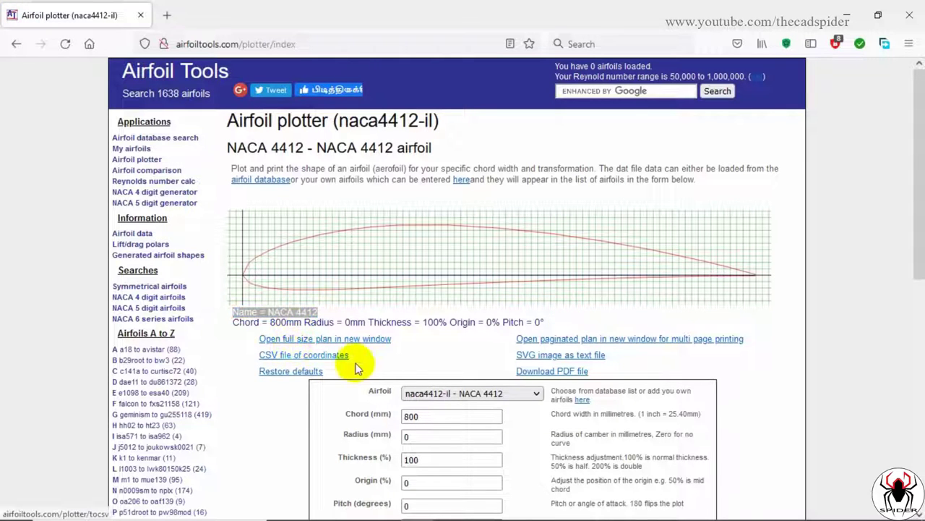
Step: Download the 800 mm chord coordinates as a CSV file and show it in the Downloads folder
left_click(321, 355)
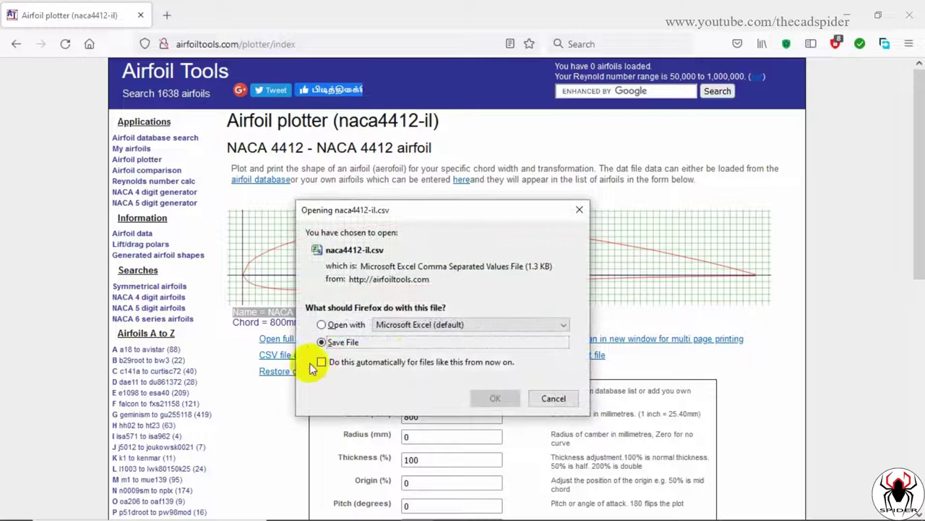
left_click(490, 397)
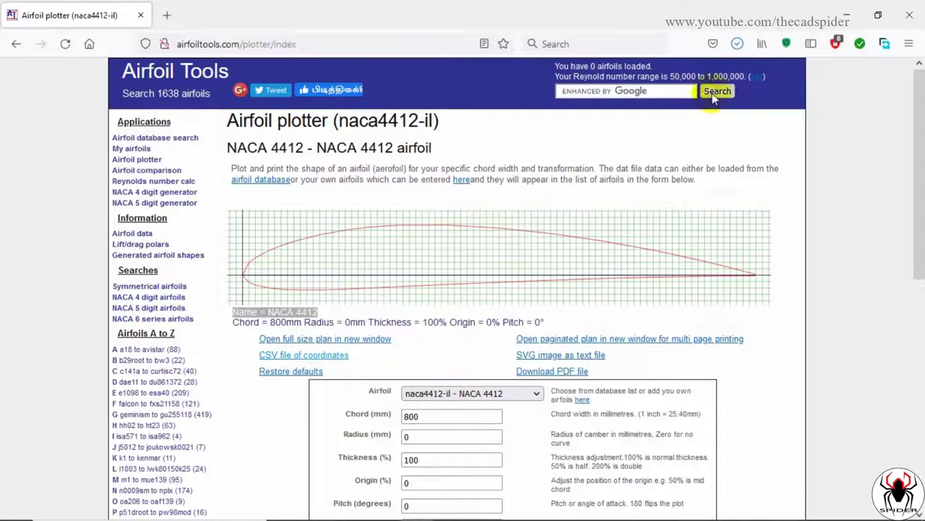
left_click(737, 45)
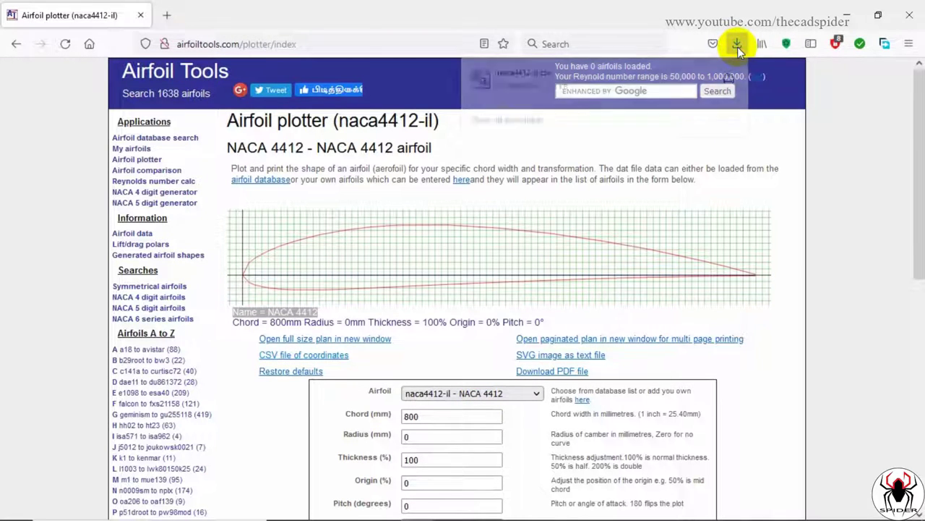
left_click(728, 78)
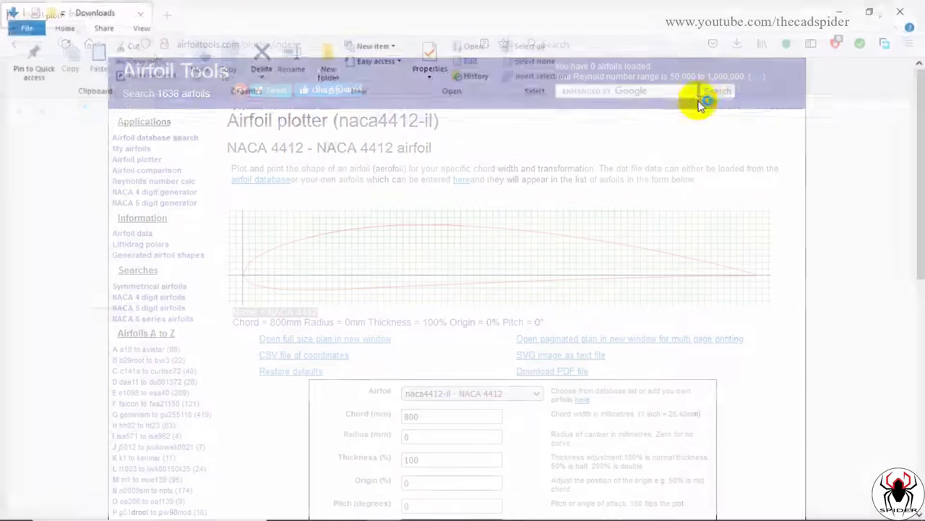
Step: Rename the downloaded naca4412-il.csv file to naca4412-il800.csv
left_click(207, 185)
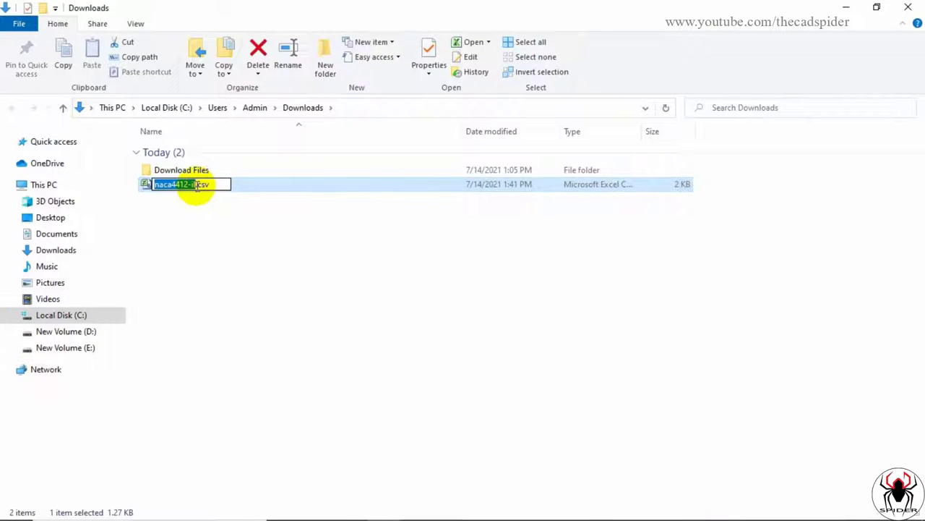
key("Right")
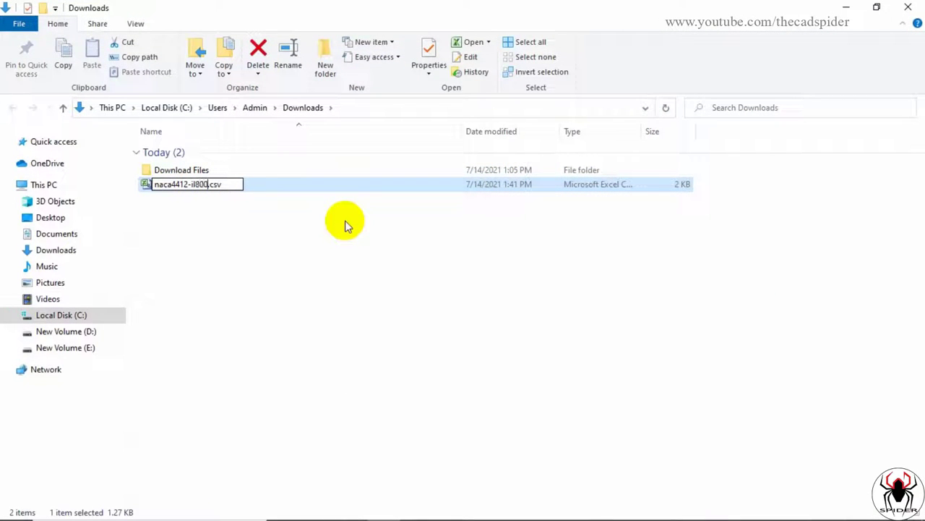
key("Return")
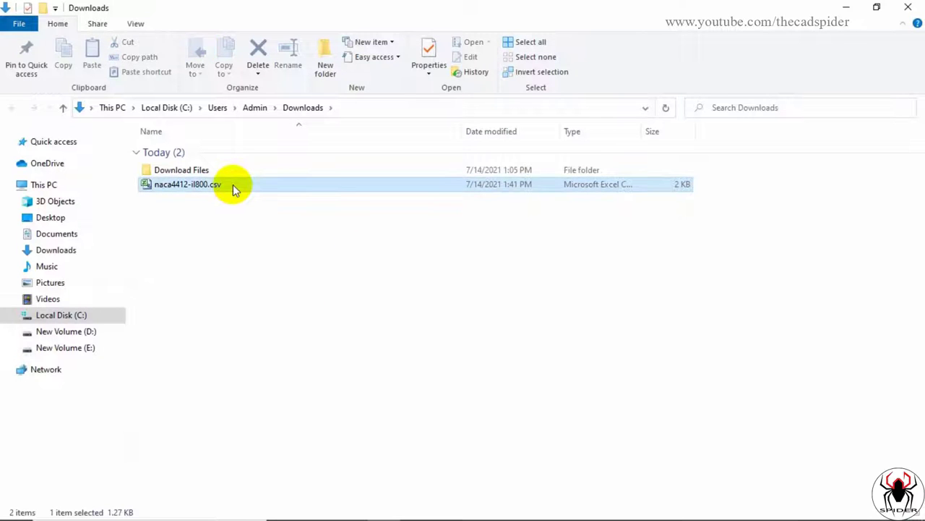
Step: Copy naca4412-il800.csv from the Downloads folder to the desktop and place it beside the existing airfoil CSV file
right_click(233, 185)
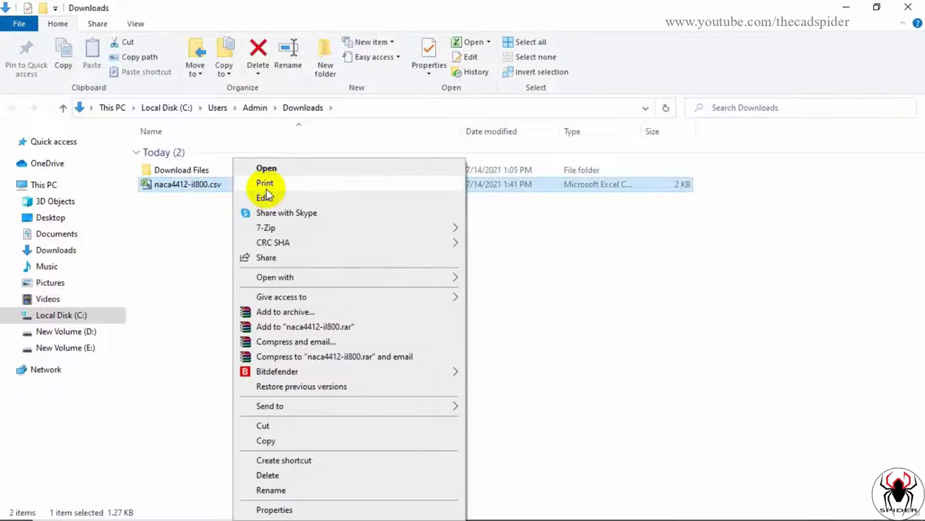
left_click(285, 440)
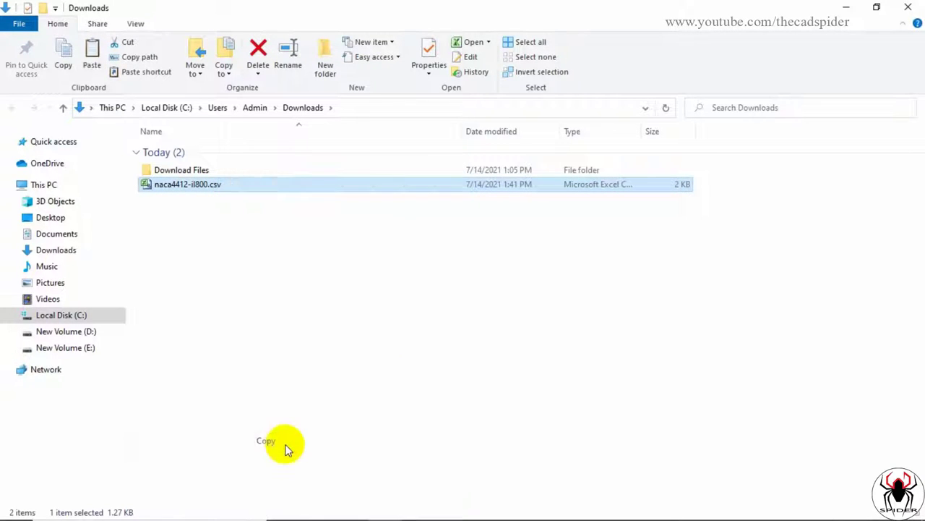
left_click(907, 9)
left_click(848, 14)
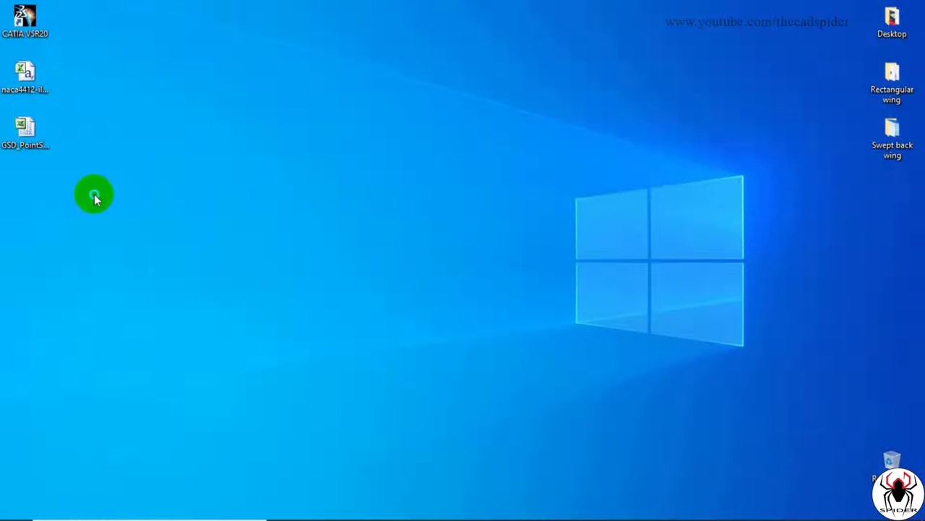
right_click(94, 194)
left_click(125, 253)
left_click_drag(76, 134, 161, 87)
left_click(29, 85)
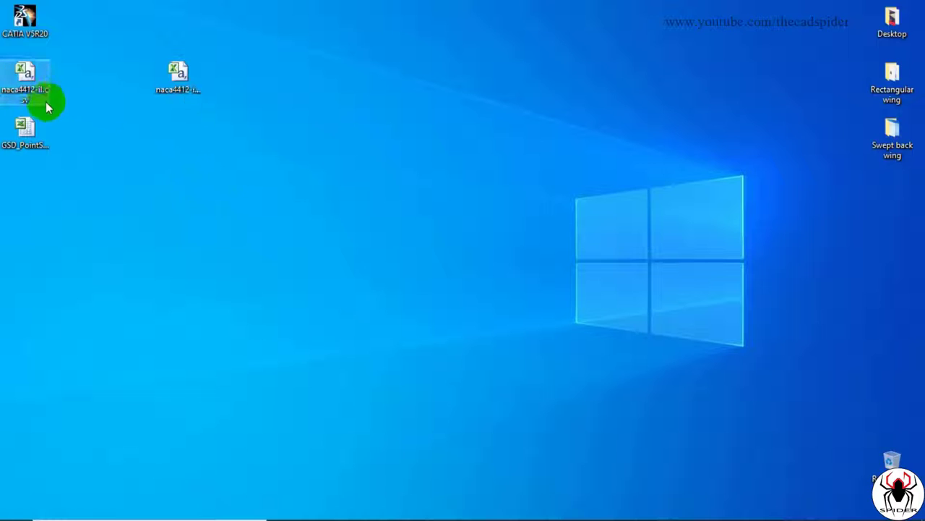
left_click(174, 85)
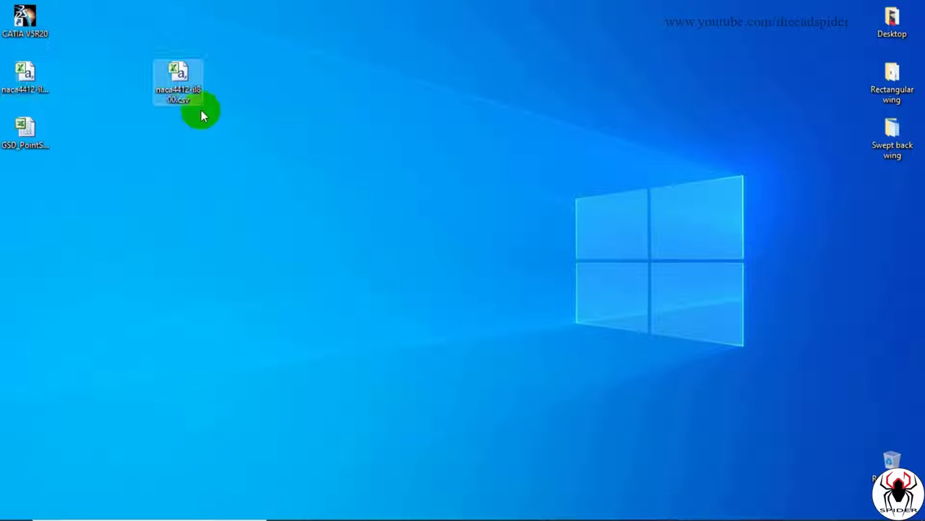
Step: Open naca4412-il800.csv in Excel and add the column headings Y in E9 and Z in F9
double_click(179, 80)
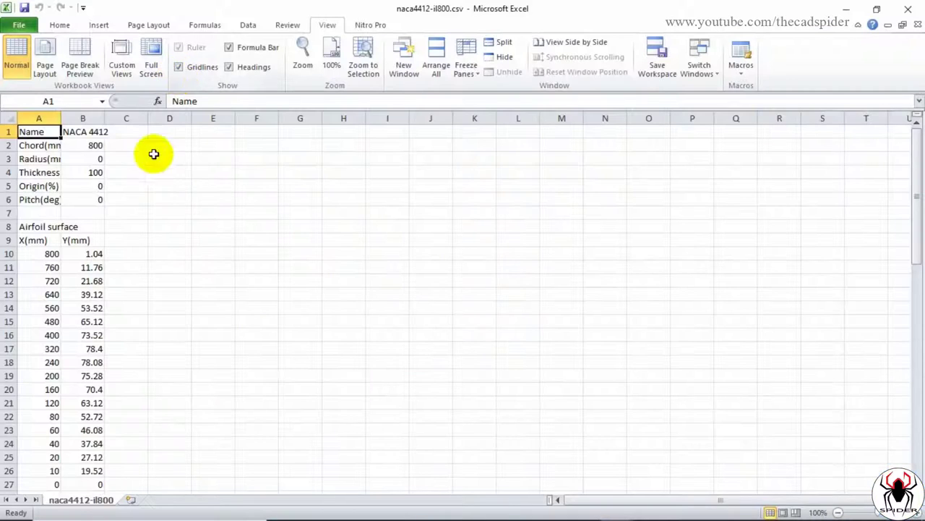
scroll(144, 259, "down", 1)
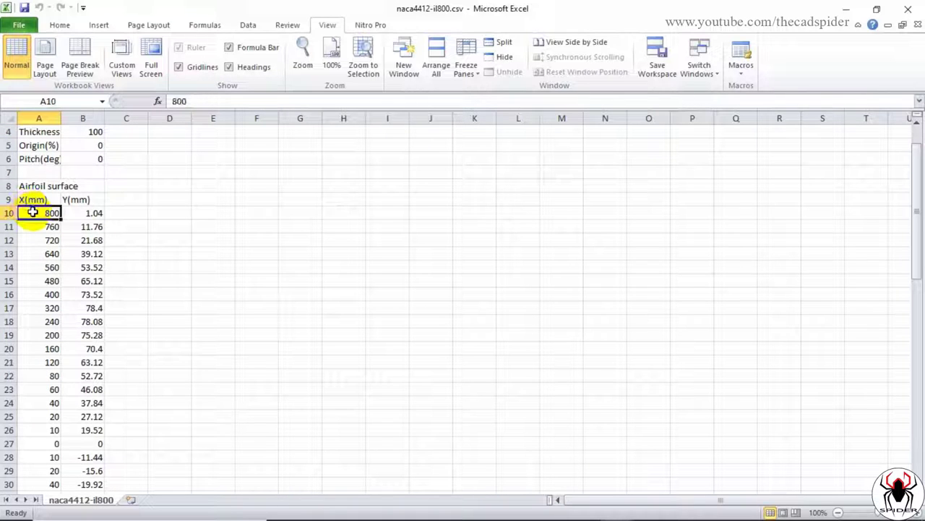
left_click(217, 214)
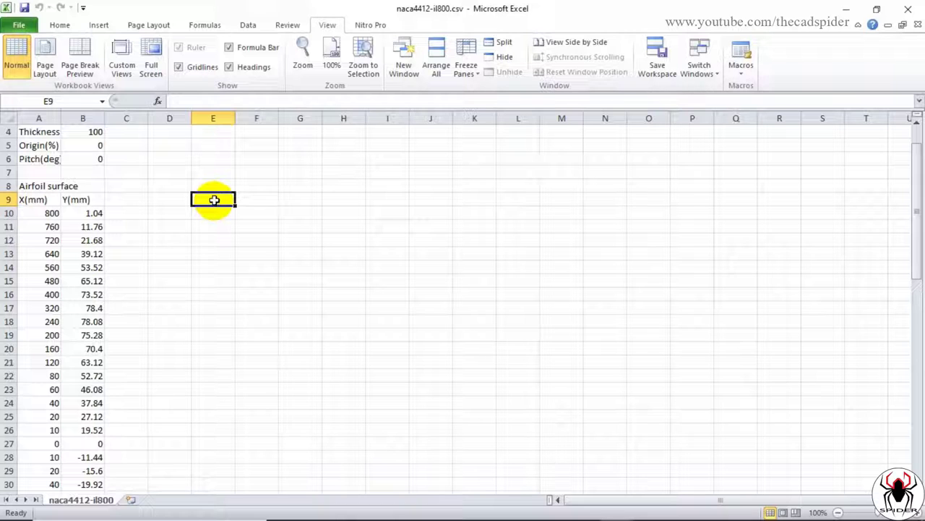
type("Y")
left_click(259, 200)
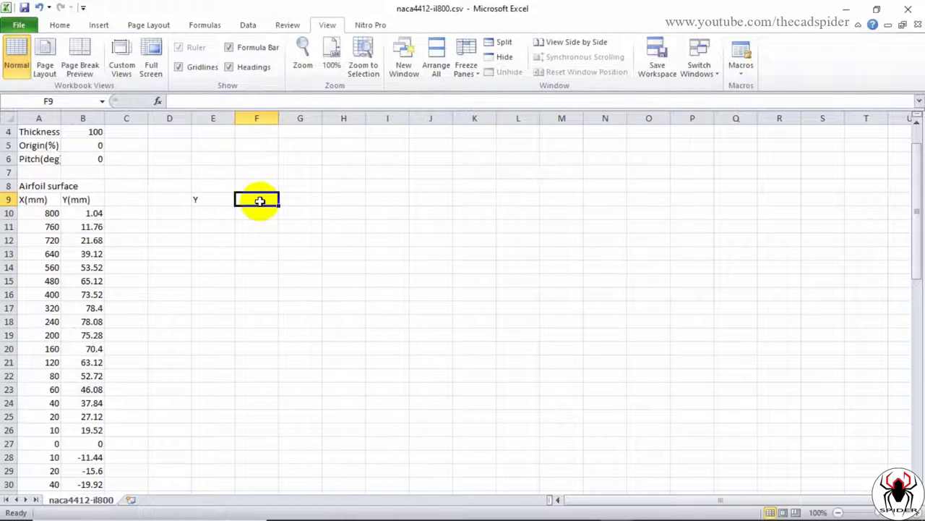
type("Z")
left_click(272, 266)
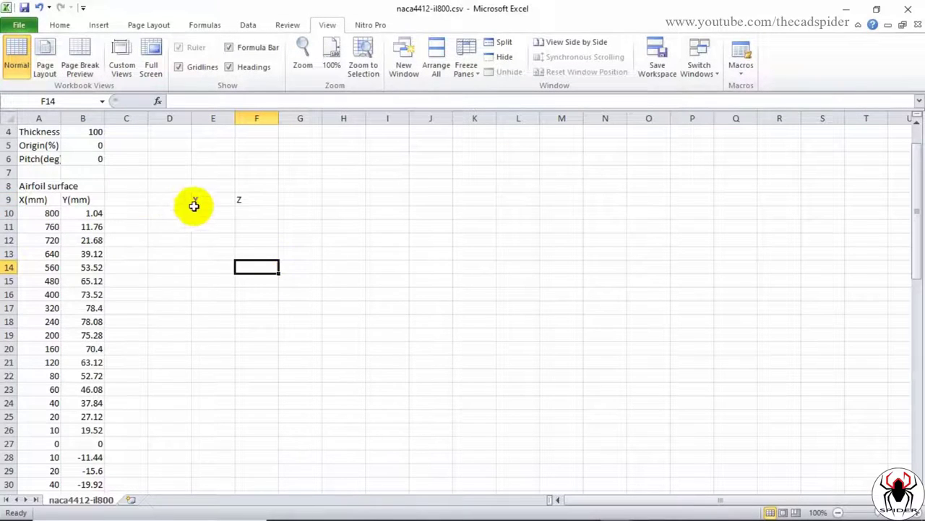
Step: Enter the formula =3187+A10 in cell E10 to offset the tip chord's first coordinate along Y
left_click(43, 212)
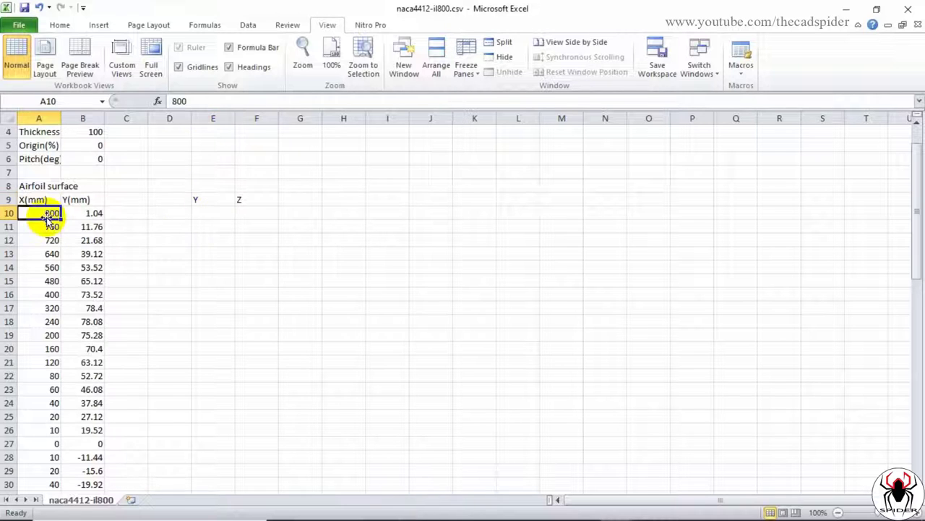
left_click(222, 214)
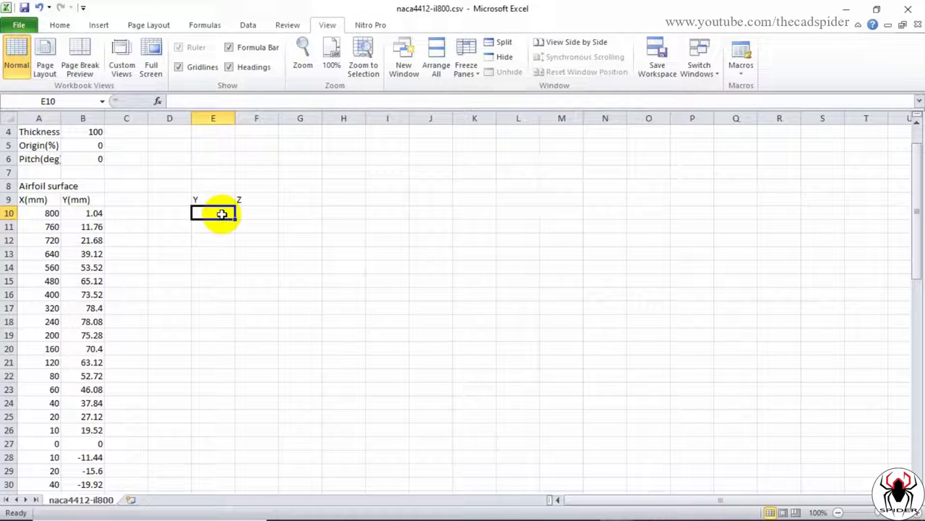
type("=")
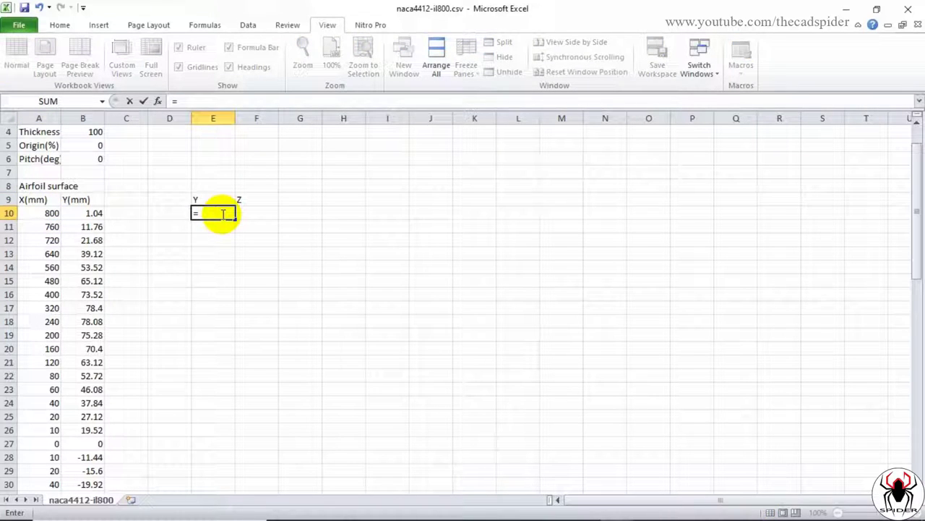
type("31")
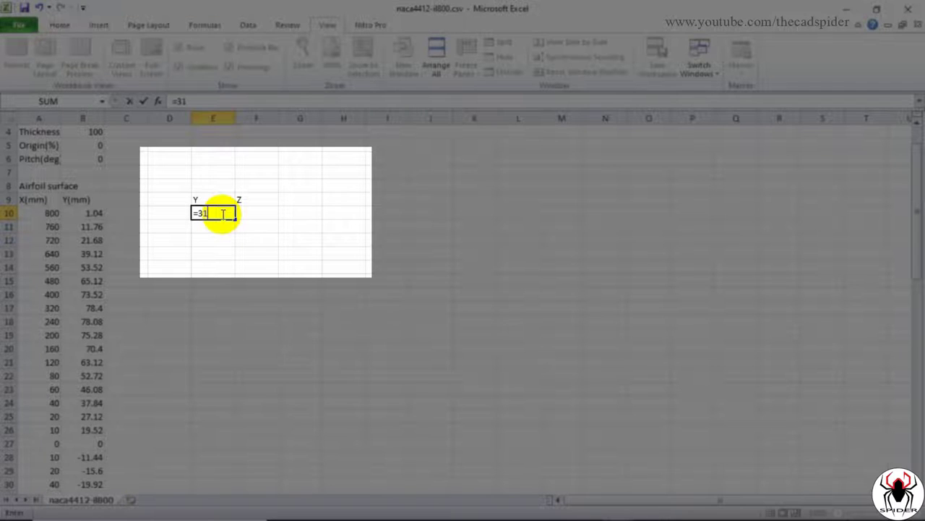
type("87+A10")
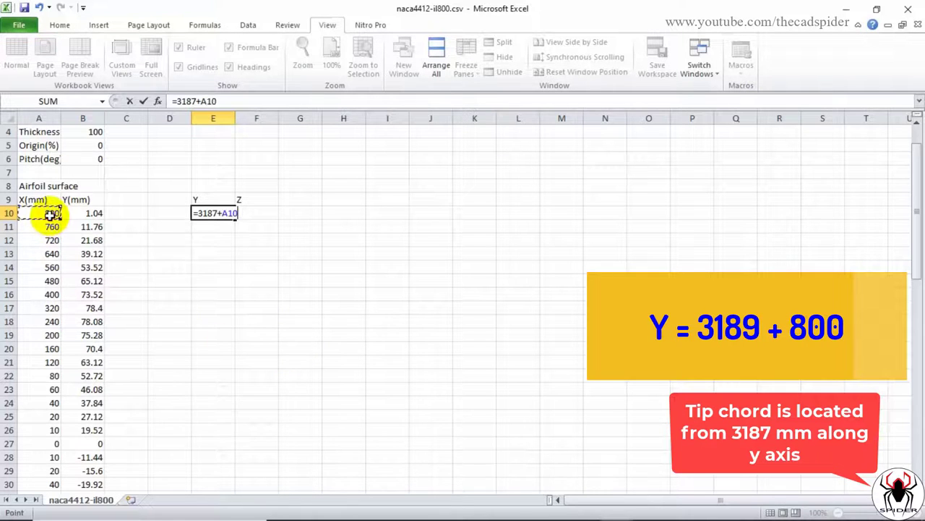
key("Return")
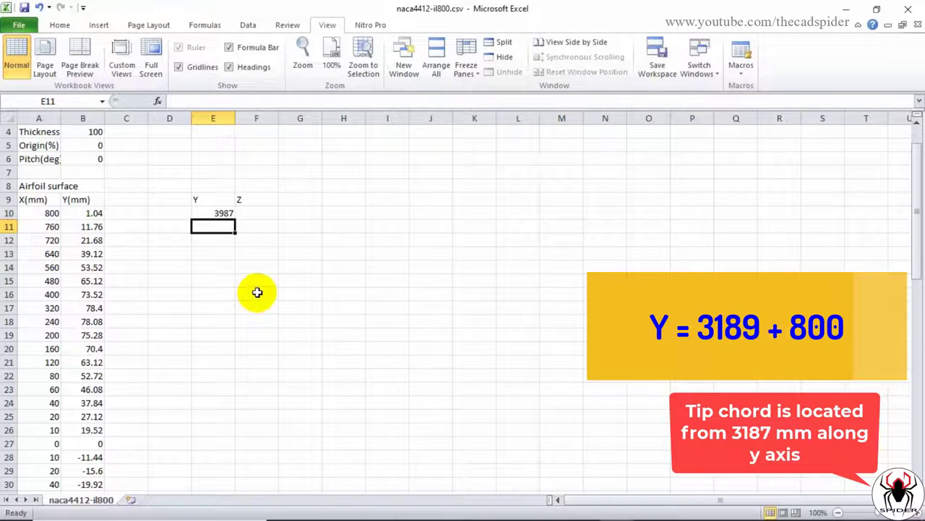
Step: Fill the E10 offset formula down column E to row 44
left_click(211, 212)
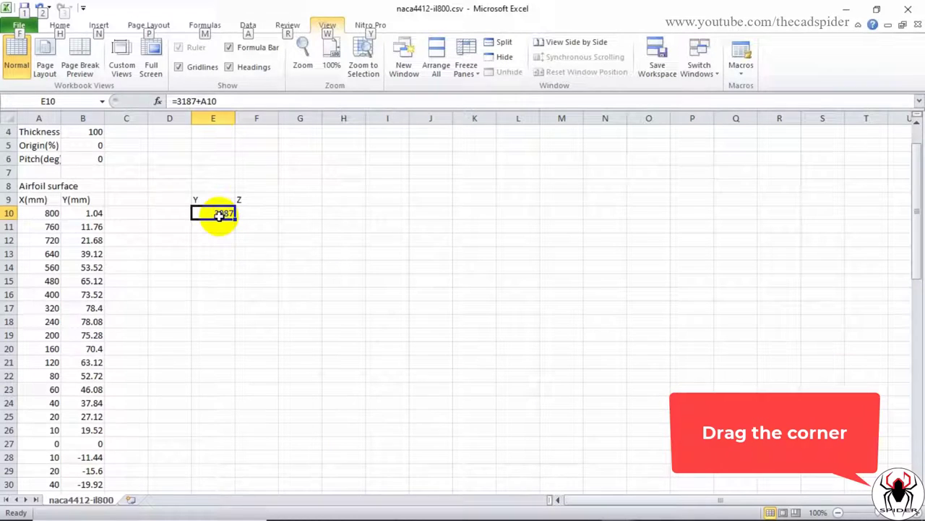
left_click(219, 215)
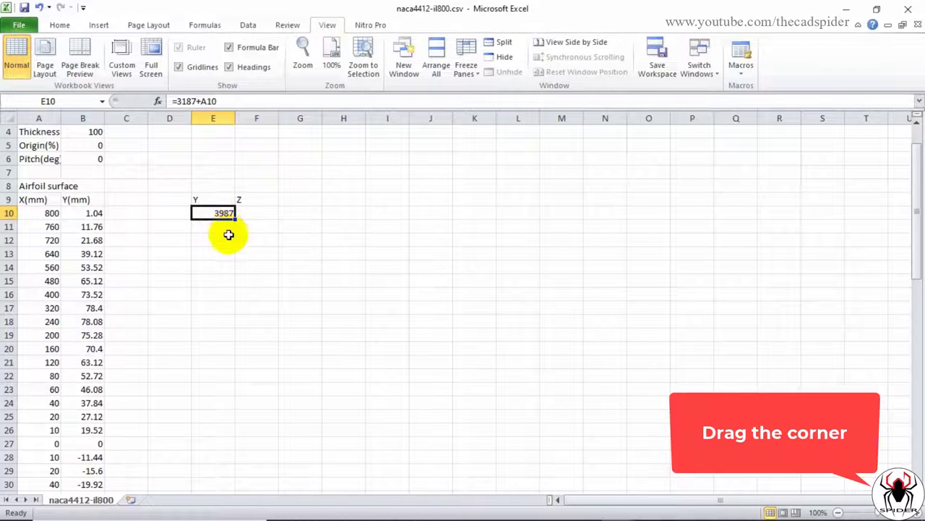
left_click_drag(234, 219, 205, 383)
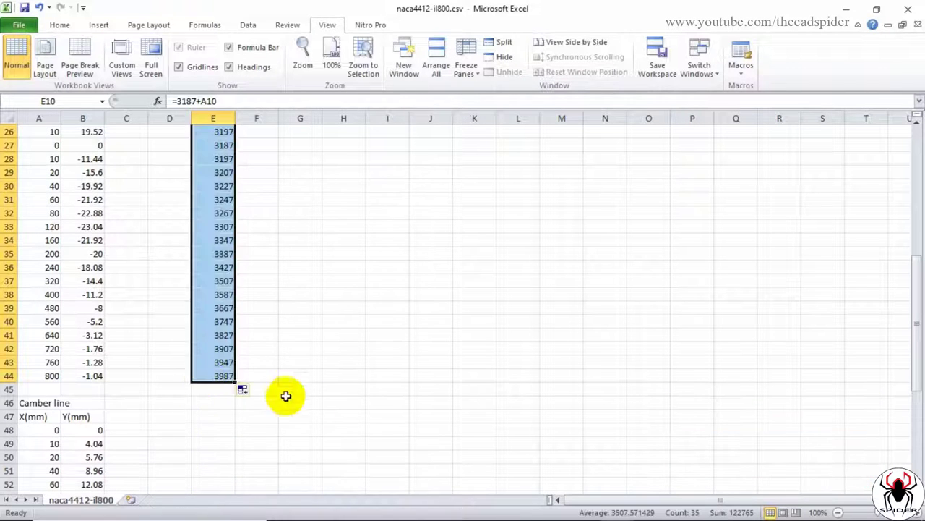
scroll(278, 348, "up", 1)
scroll(278, 349, "up", 6)
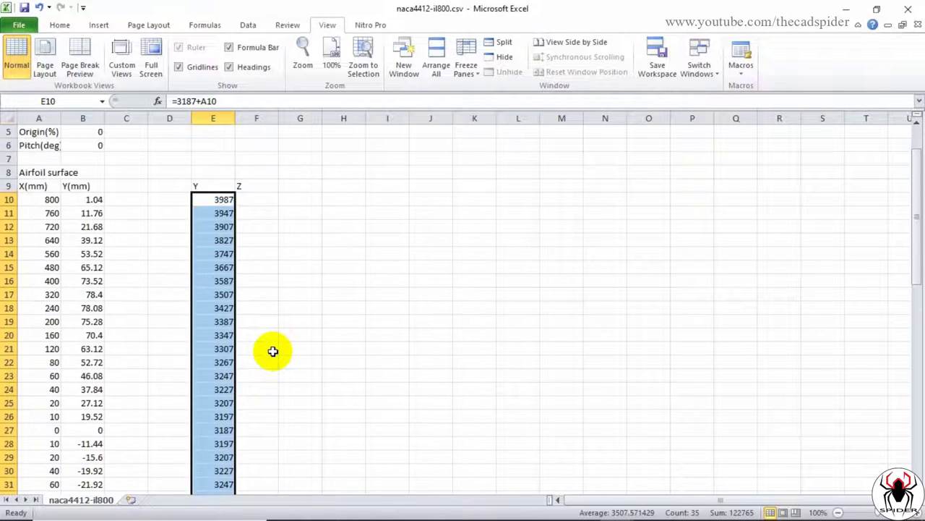
left_click(225, 198)
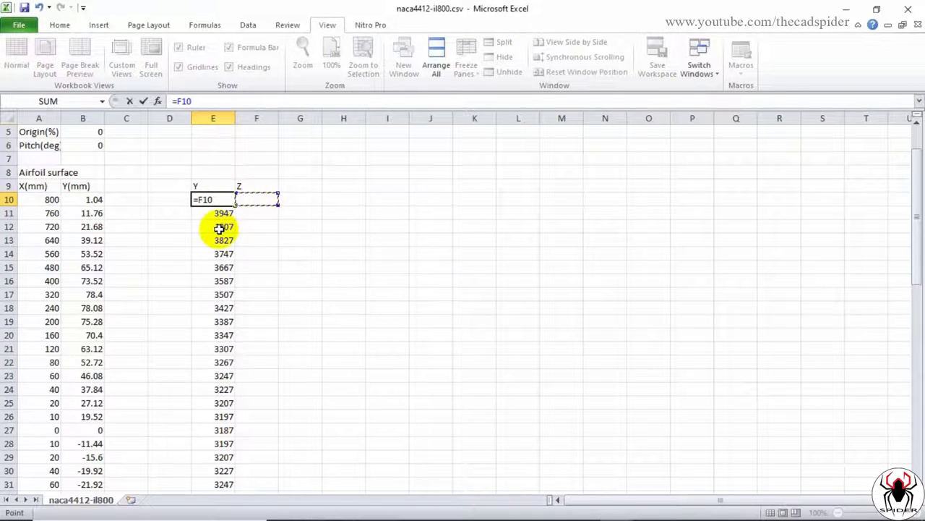
key("Escape")
Step: Copy the airfoil surface Y(mm) values in B10:B44 into the Z column starting at F10
left_click(88, 201)
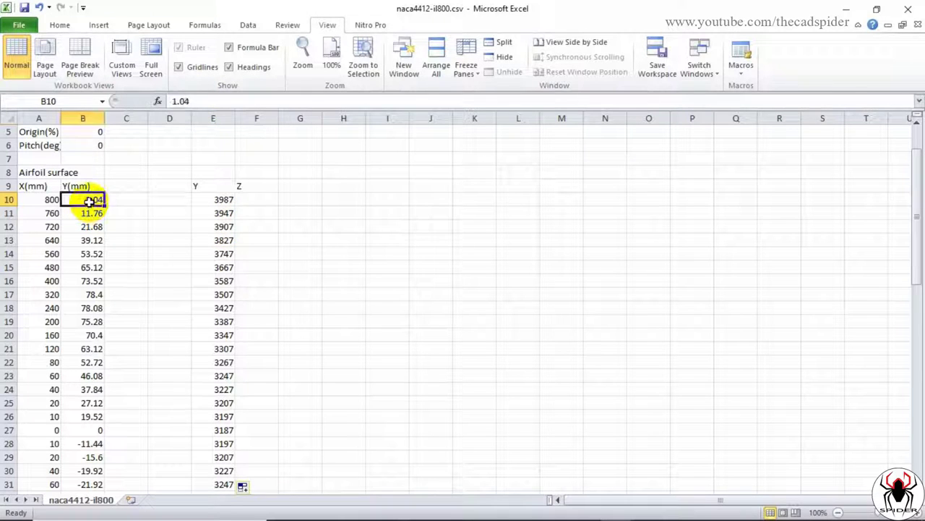
left_click_drag(104, 205, 86, 460)
right_click(93, 426)
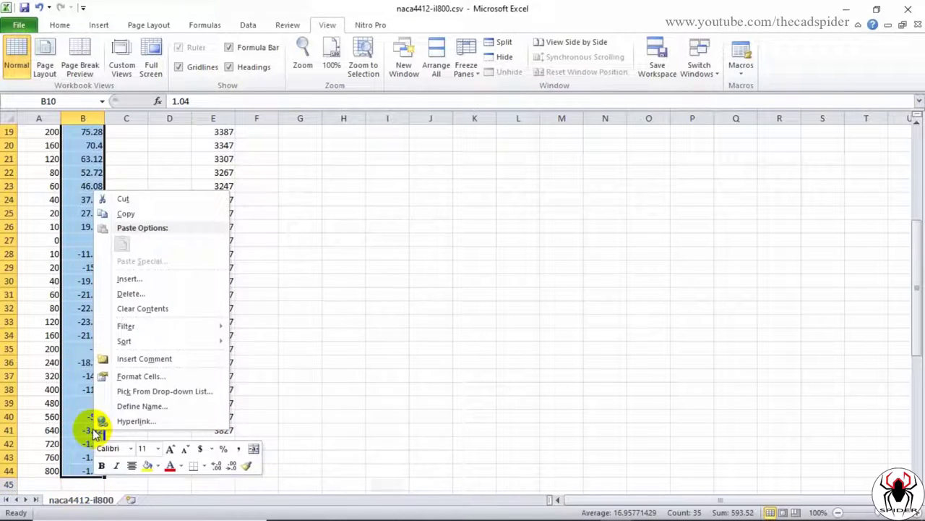
left_click(129, 212)
scroll(274, 368, "up", 6)
left_click(260, 254)
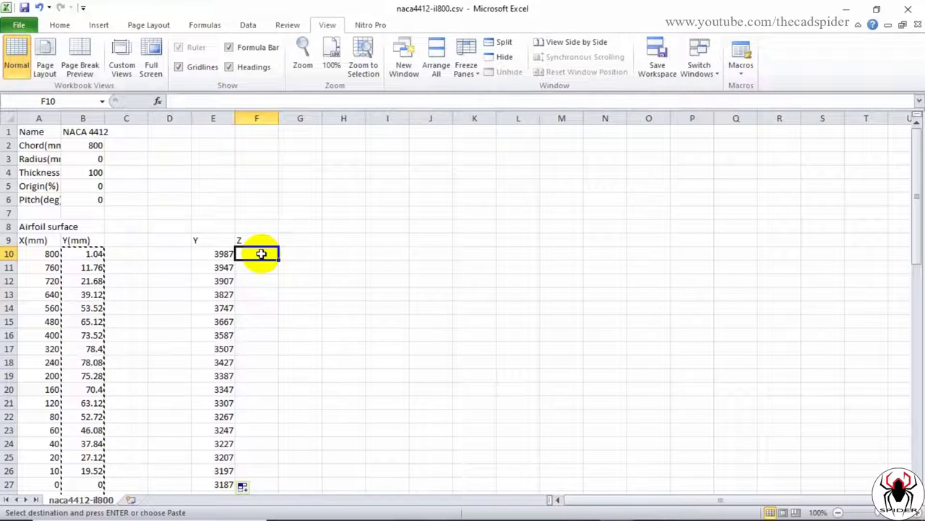
right_click(260, 254)
left_click(304, 307)
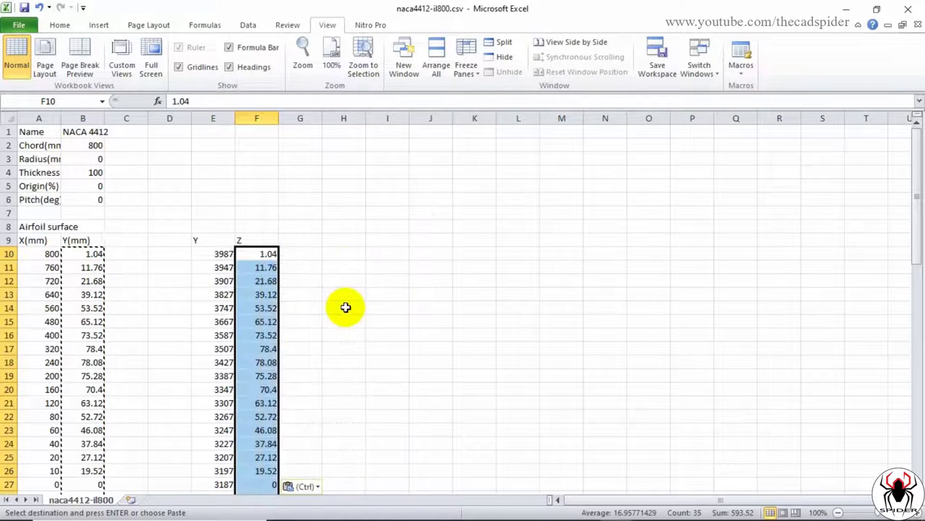
left_click(345, 307)
left_click(228, 240)
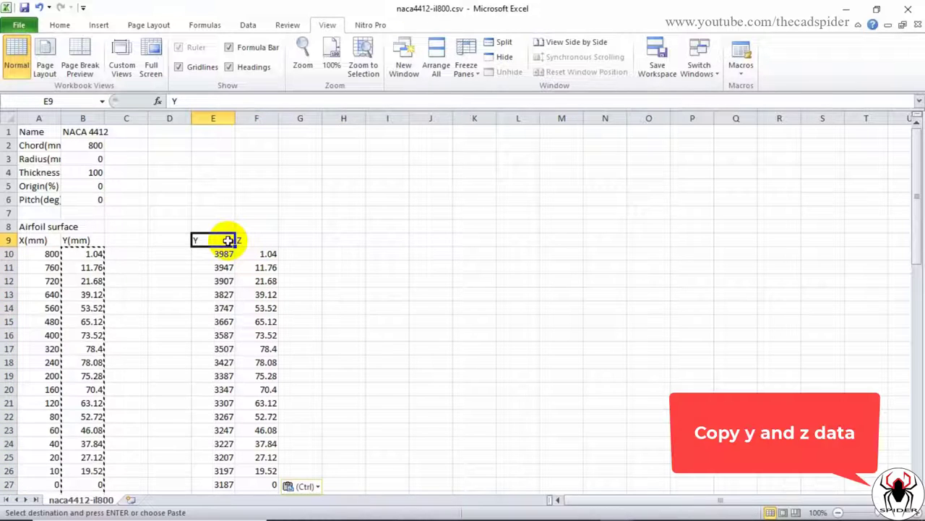
key("ctrl")
left_click(438, 321)
key("Escape")
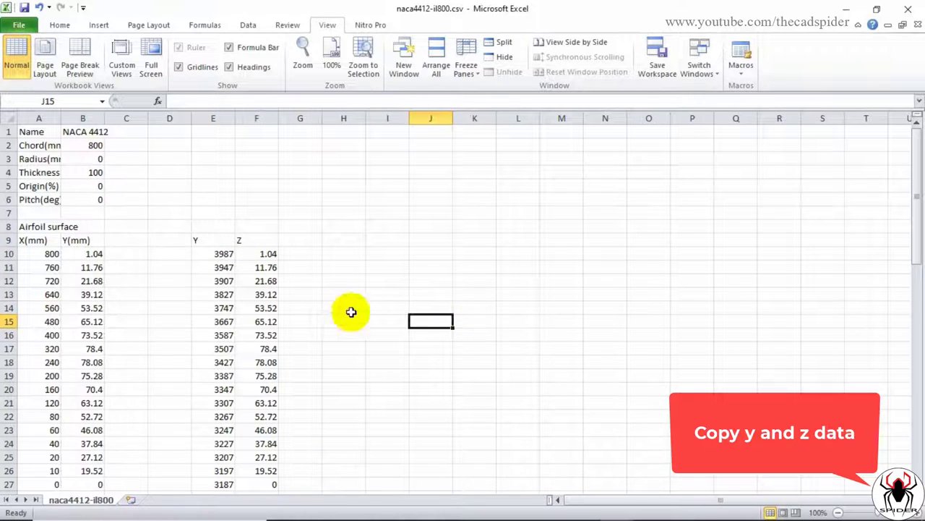
Step: Copy E10:F44 and paste it as values over the root coordinates in columns B and C of GSD_PointSplineLoftFromExcel.xls, starting at B3
left_click_drag(223, 254, 240, 464)
right_click(239, 464)
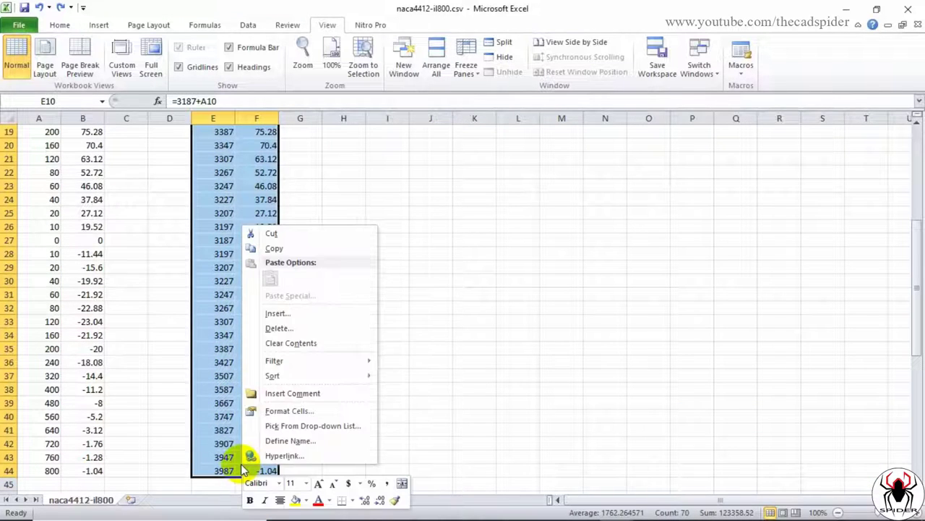
left_click(273, 249)
scroll(275, 247, "up", 6)
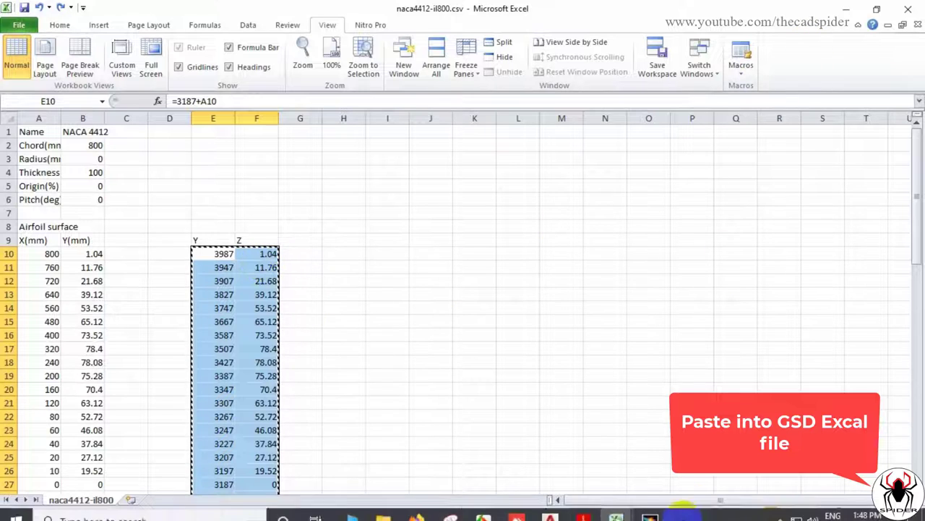
mouse_move(616, 510)
left_click(564, 466)
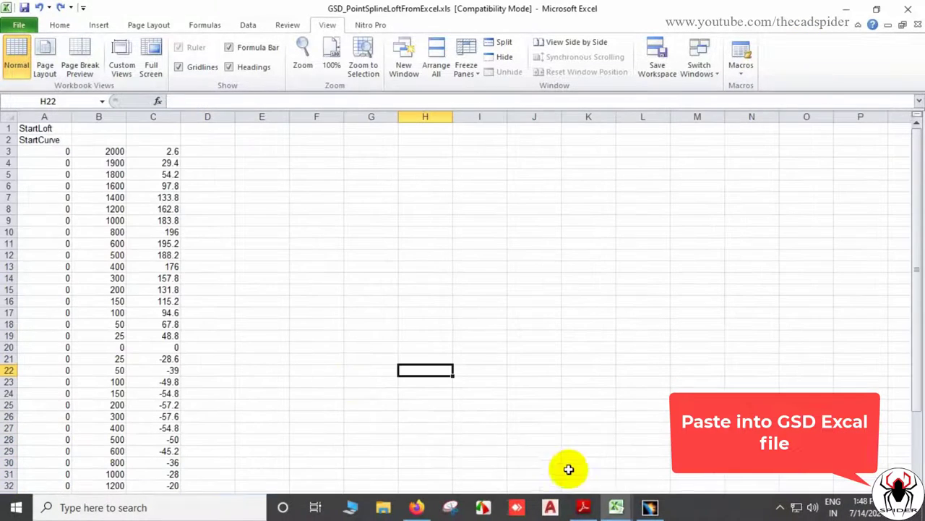
left_click_drag(104, 150, 165, 449)
right_click(155, 413)
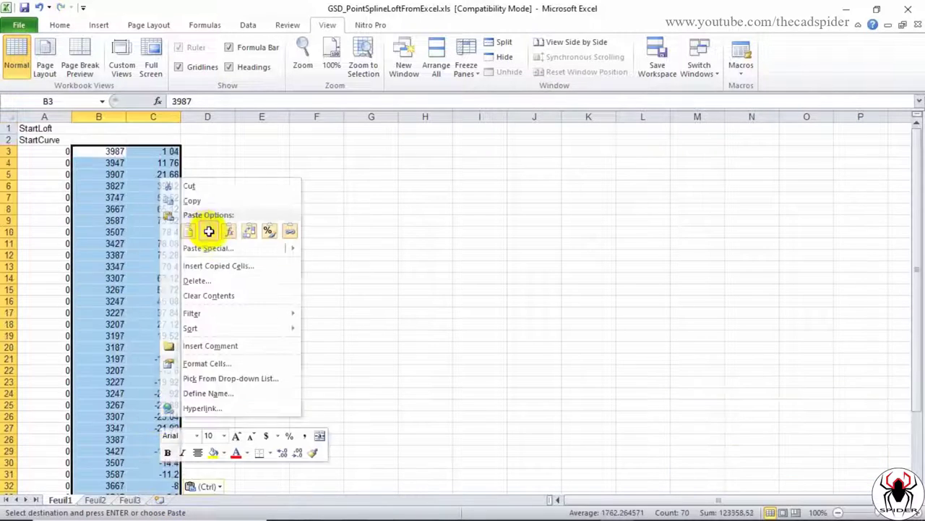
left_click(208, 230)
left_click(233, 277)
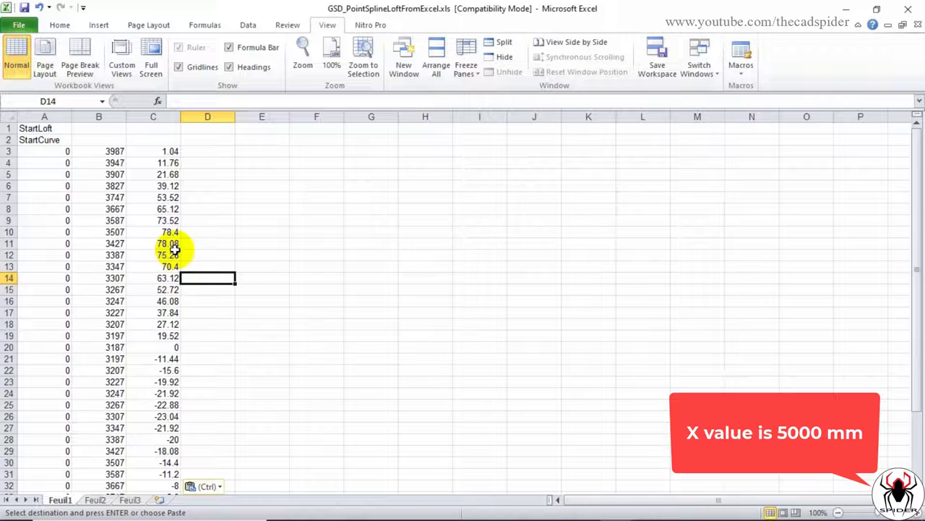
Step: Set the first point's X value in cell A3 to 5000
left_click(55, 153)
key("ctrl")
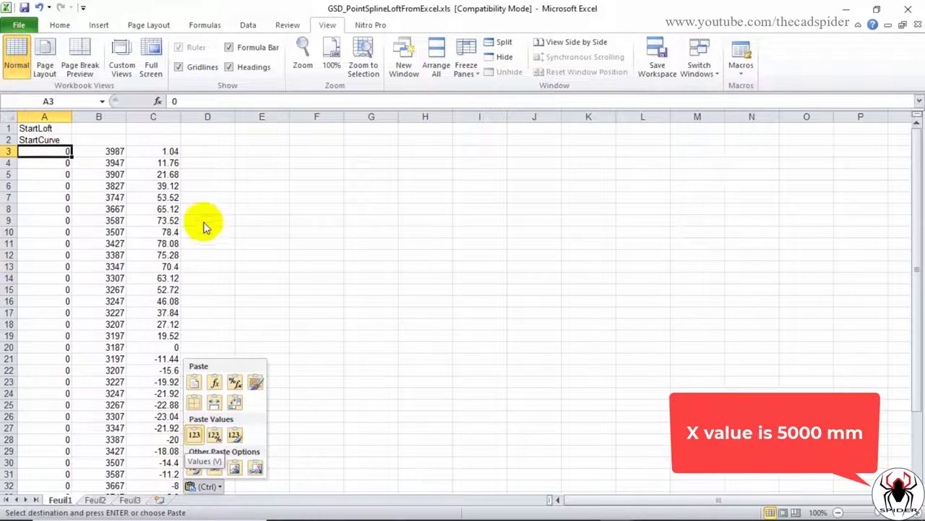
left_click(46, 154)
type("5000")
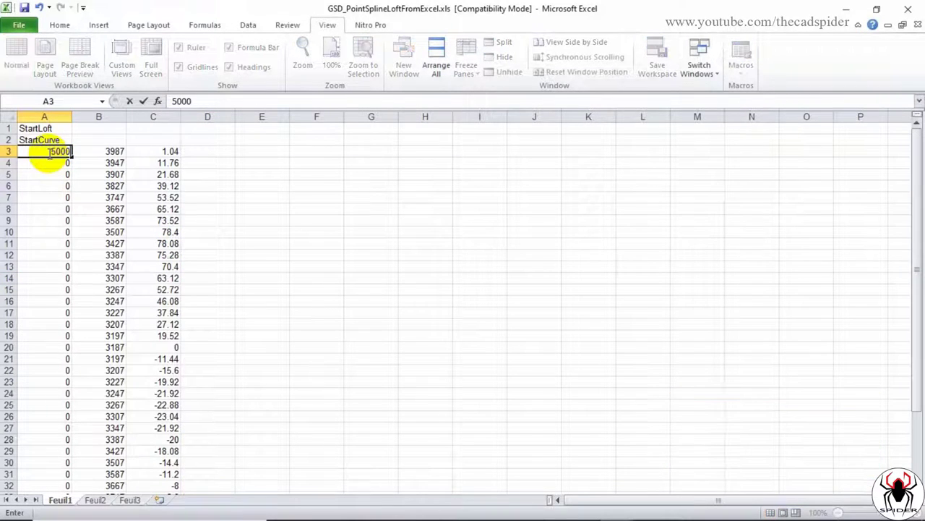
key("Return")
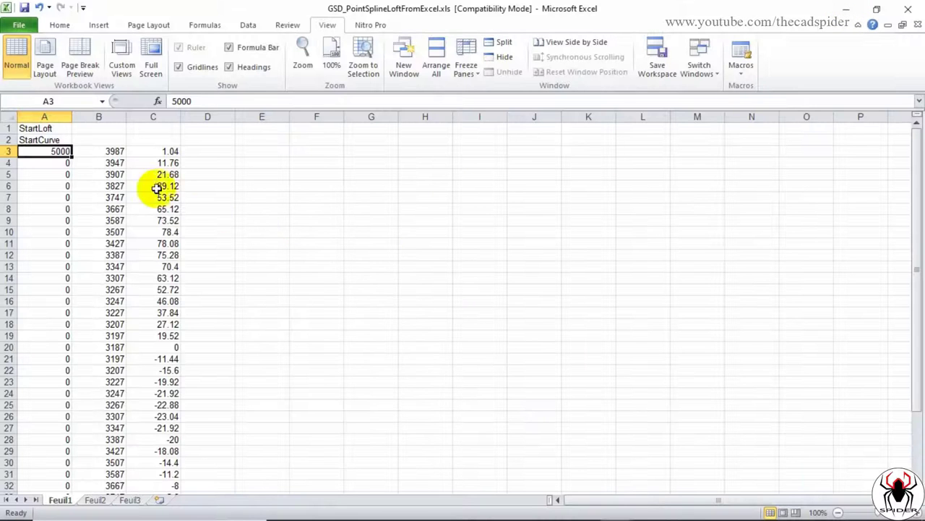
Step: Fill the X value 5000 from cell A3 down column A through the last coordinate row, A37
left_click_drag(73, 156, 57, 452)
scroll(245, 387, "up", 3)
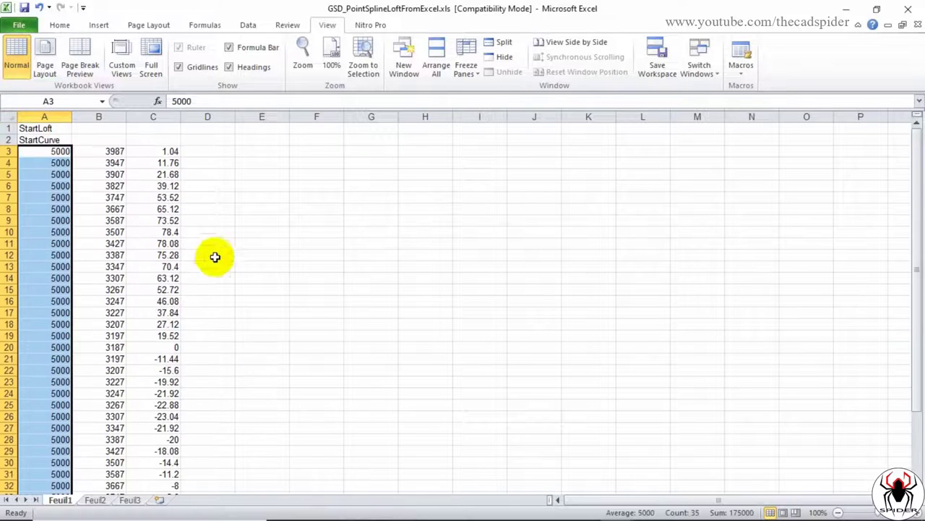
left_click(217, 150)
Step: Run the Feuil1.Main macro with entity type 2 to create the tip airfoil's points and spline
left_click(58, 139)
left_click_drag(57, 139, 55, 128)
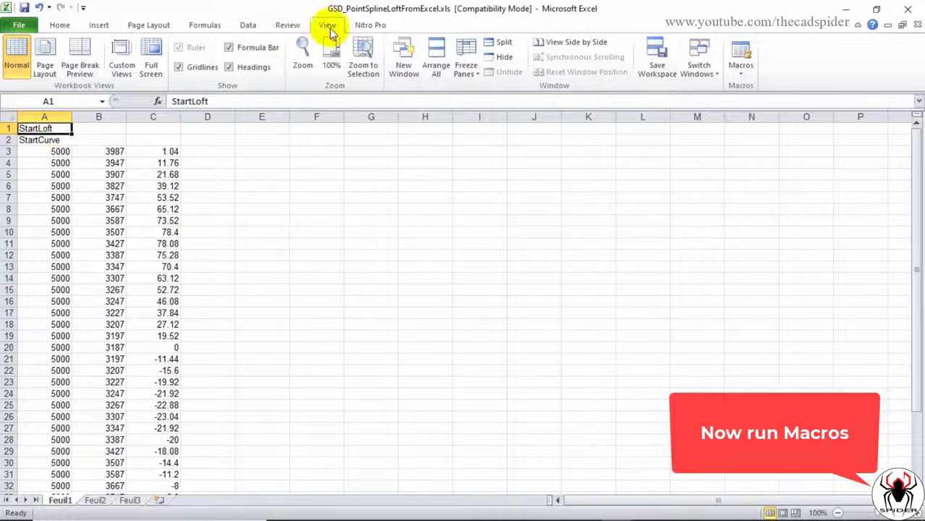
left_click(740, 72)
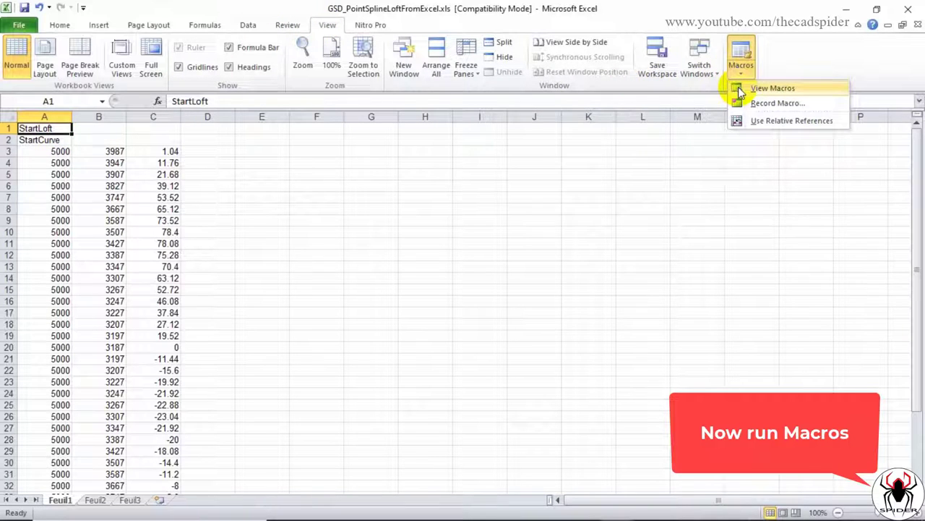
left_click(741, 88)
left_click(589, 89)
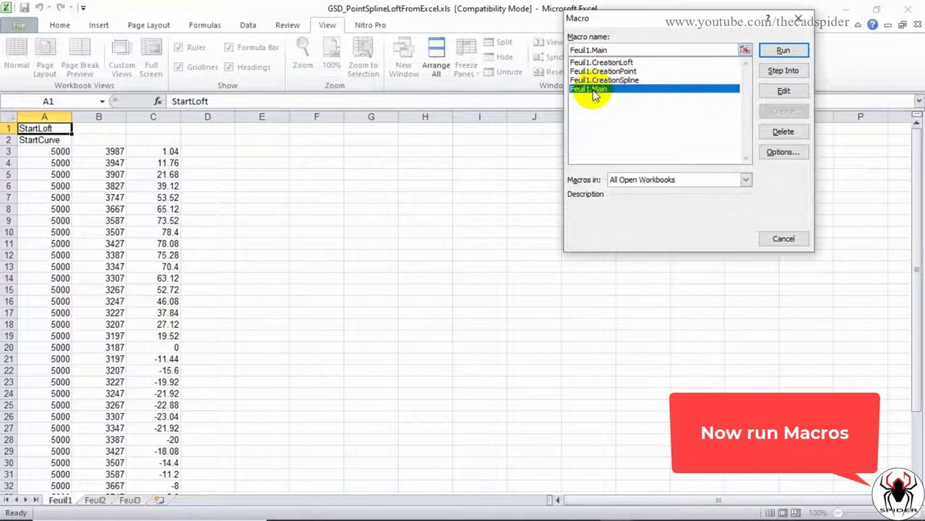
left_click(783, 52)
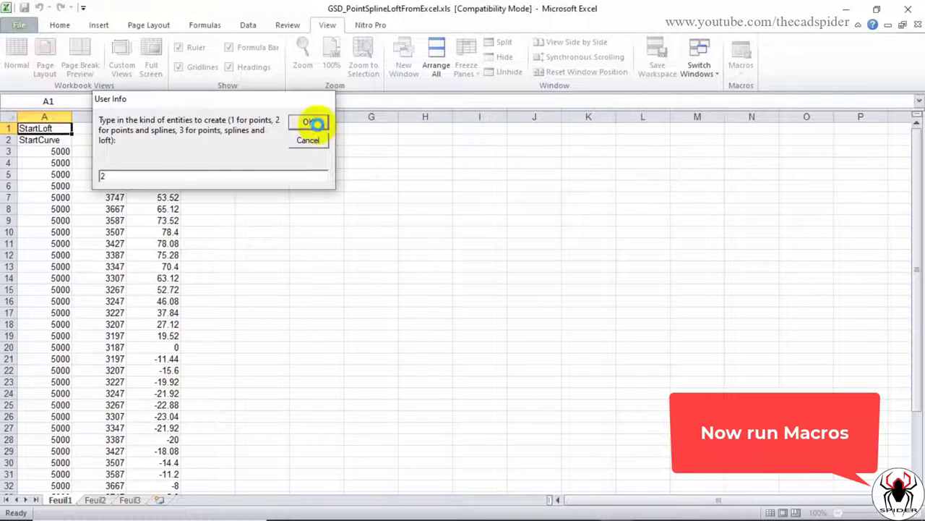
left_click(309, 122)
key("Right")
key("Right")
key("Down")
key("Down")
key("Down")
key("Down")
key("Down")
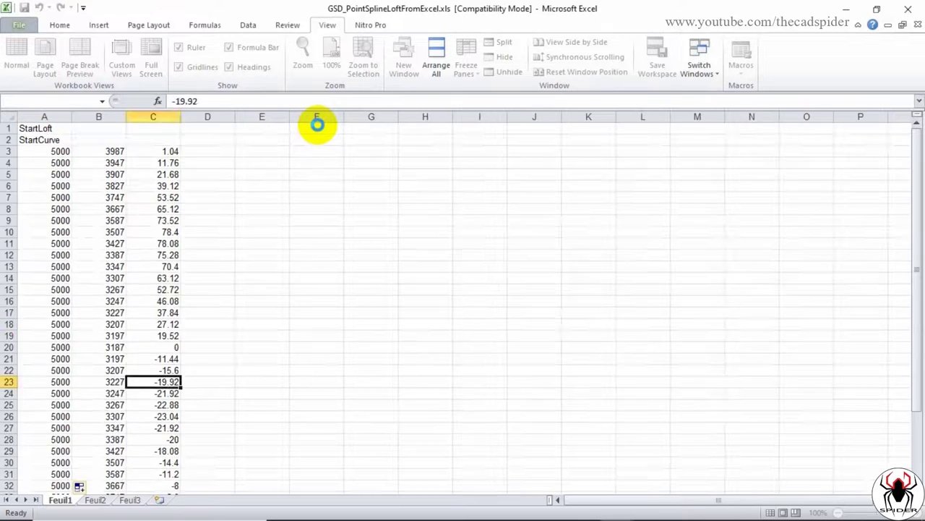
key("Left")
key("Down")
key("Down")
key("Down")
key("Down")
key("Down")
key("Down")
key("Right")
key("Down")
key("Down")
key("Down")
key("Down")
key("Down")
key("Down")
key("Down")
key("Left")
key("Left")
key("Down")
key("Down")
key("Down")
key("Down")
left_click(317, 125)
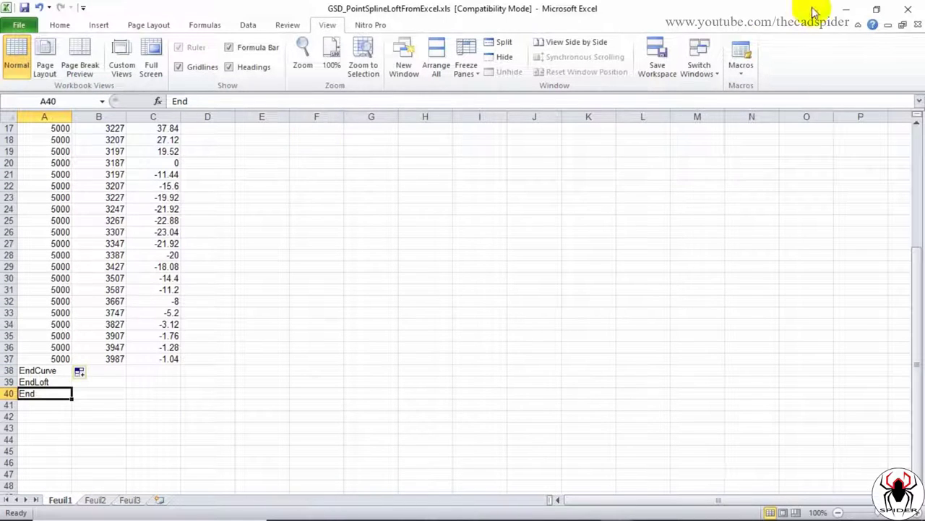
Step: Switch to CATIA V5 and examine the imported tip airfoil in the Shape1 part
left_click(846, 9)
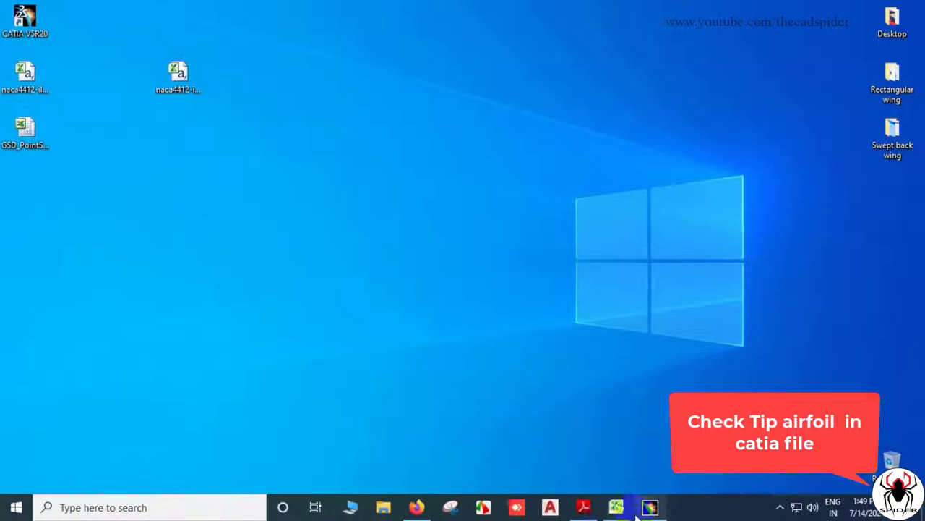
left_click(648, 507)
mouse_move(479, 266)
left_mouse_down()
mouse_move(476, 252)
mouse_move(452, 357)
mouse_move(455, 338)
mouse_move(553, 304)
mouse_move(543, 253)
mouse_move(557, 282)
mouse_move(496, 250)
mouse_move(547, 279)
mouse_move(558, 215)
mouse_move(570, 247)
mouse_move(660, 276)
left_mouse_up()
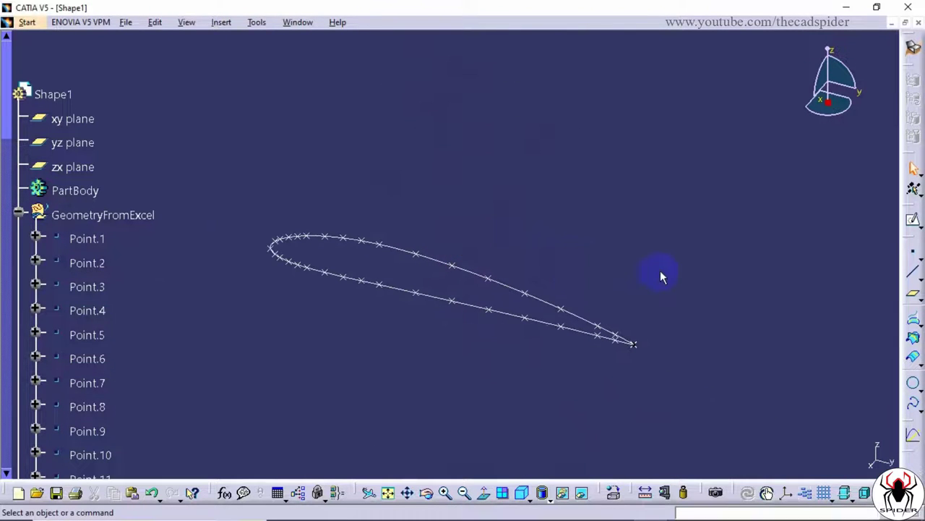
mouse_move(518, 221)
left_mouse_down()
mouse_move(371, 285)
mouse_move(500, 353)
mouse_move(511, 296)
mouse_move(569, 215)
left_mouse_up()
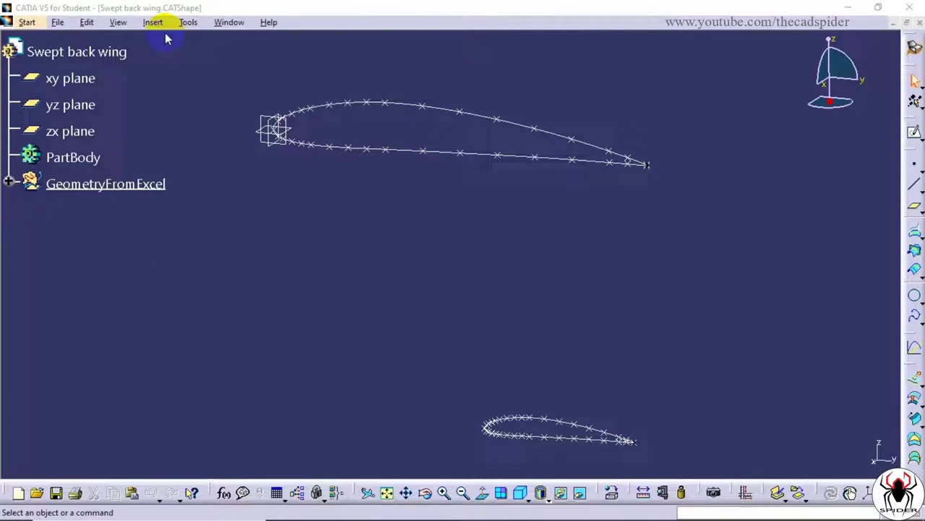
Step: Insert a new body into the Swept back wing part and name it WING SKIN
left_click(154, 22)
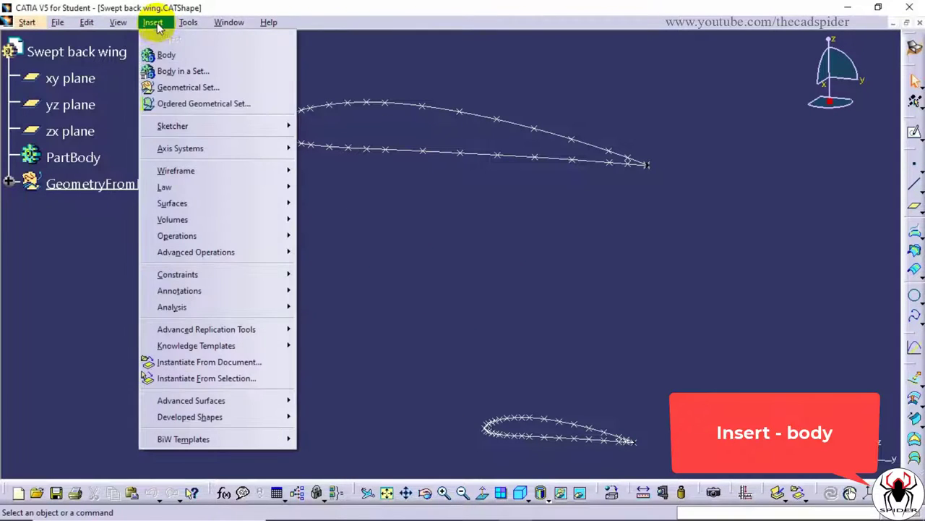
left_click(161, 53)
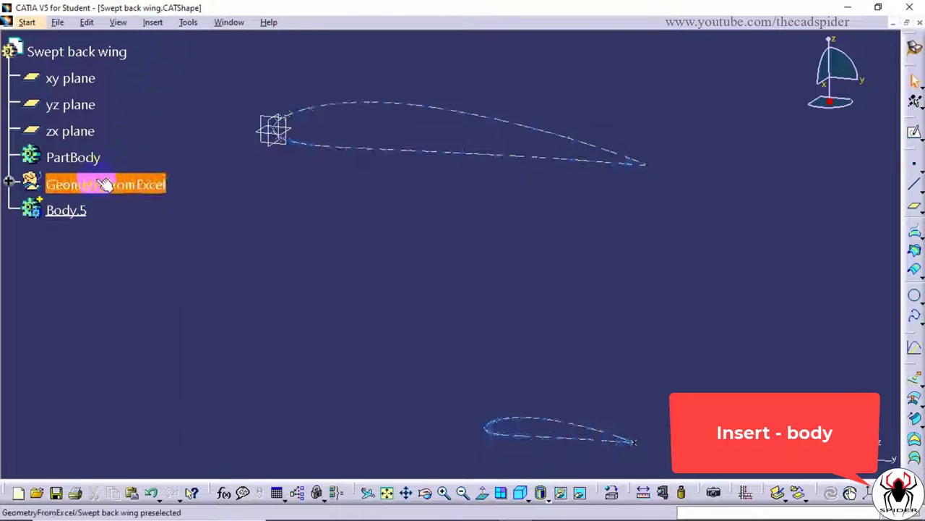
right_click(71, 210)
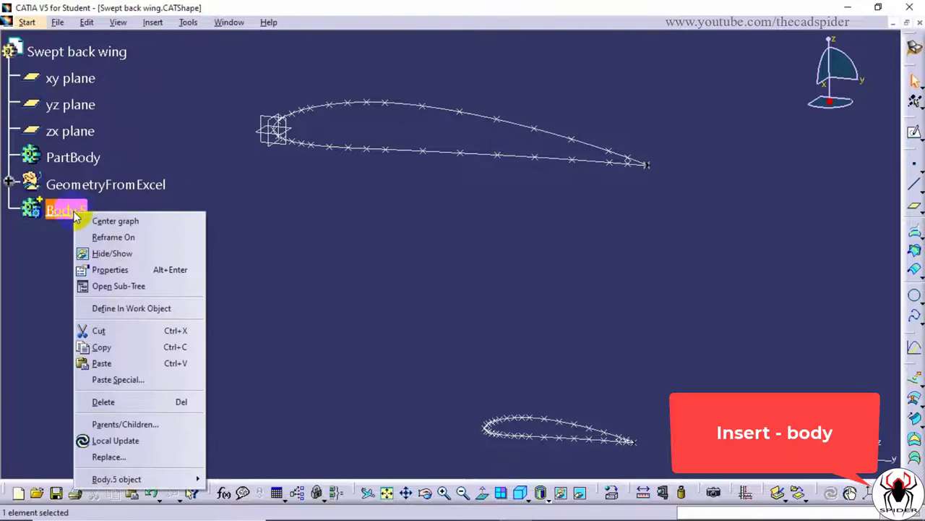
left_click(110, 268)
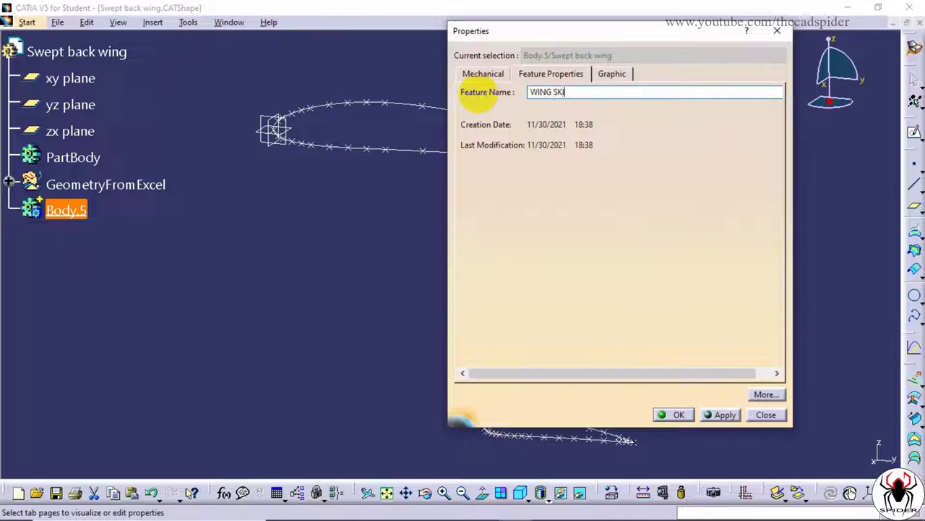
type("WING SKIN")
left_click(672, 414)
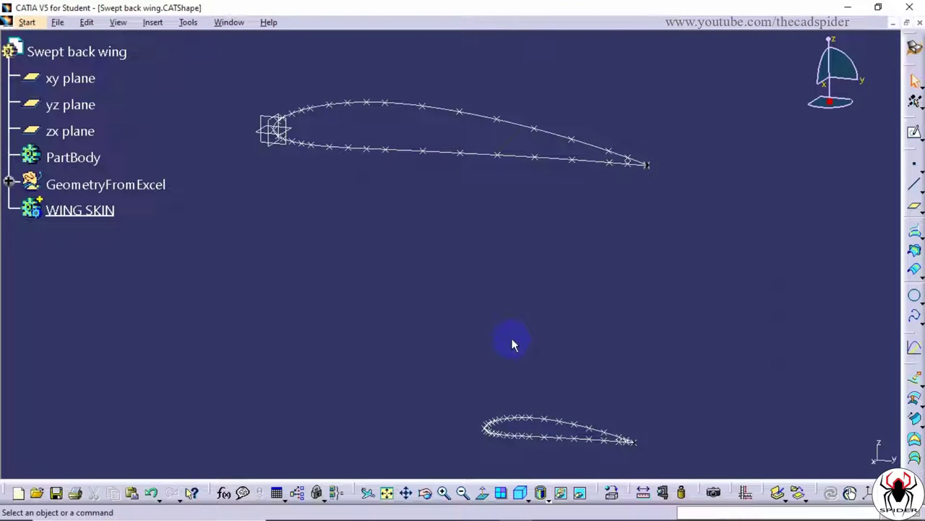
Step: Open a new sketch on the yz plane in the WING SKIN body
left_click(915, 136)
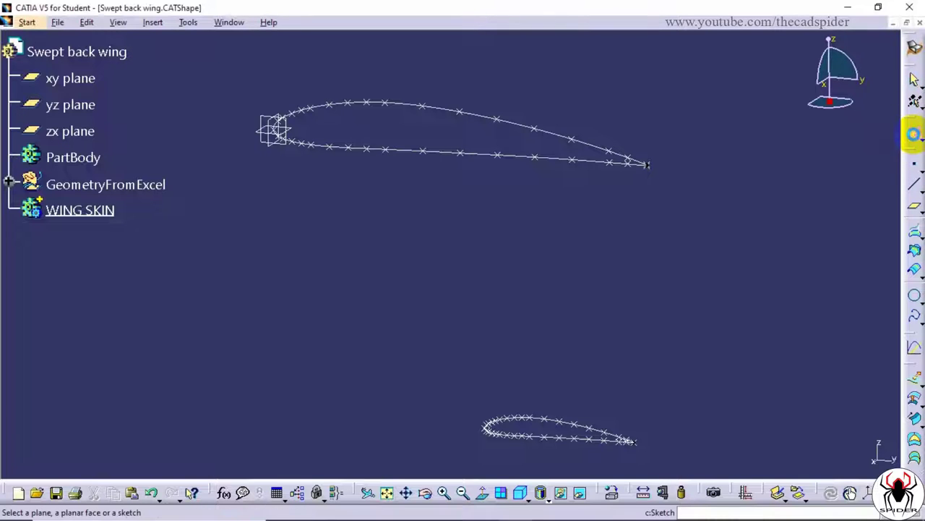
left_click(84, 107)
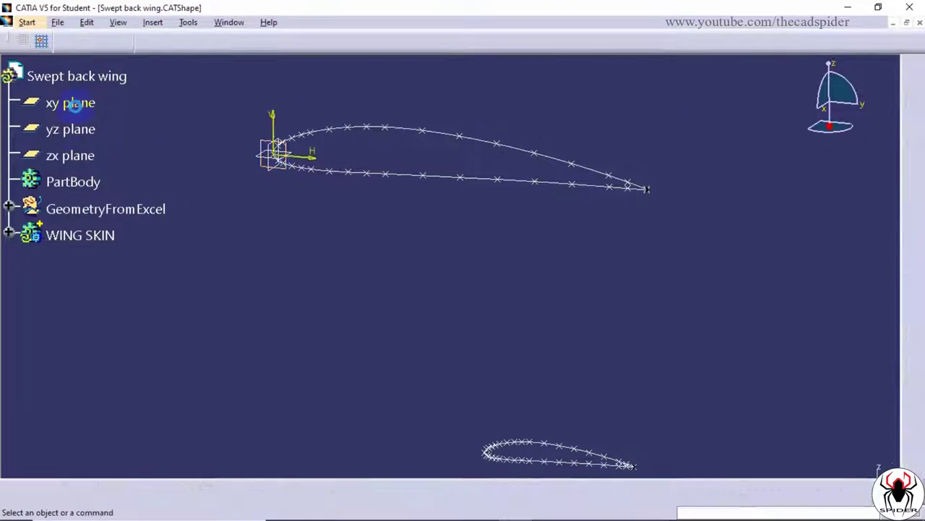
mouse_move(434, 270)
left_mouse_down()
mouse_move(487, 297)
mouse_move(403, 337)
mouse_move(414, 337)
left_mouse_up()
Step: Project the root airfoil spline onto the sketch plane with Project 3D Elements
left_click(158, 25)
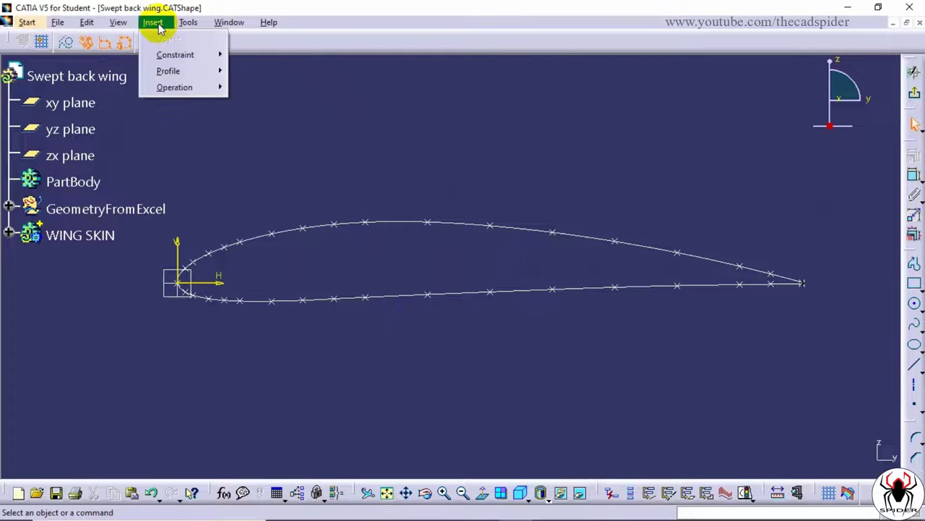
mouse_move(182, 87)
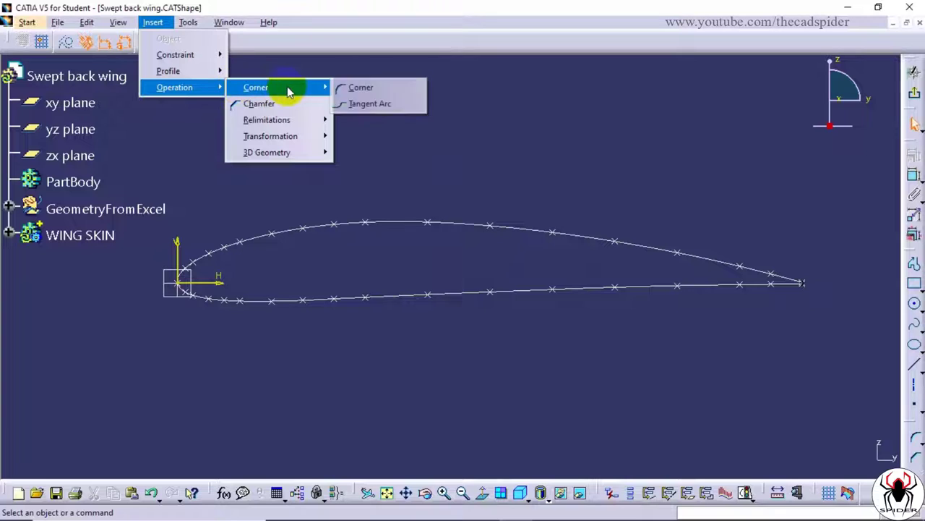
mouse_move(292, 152)
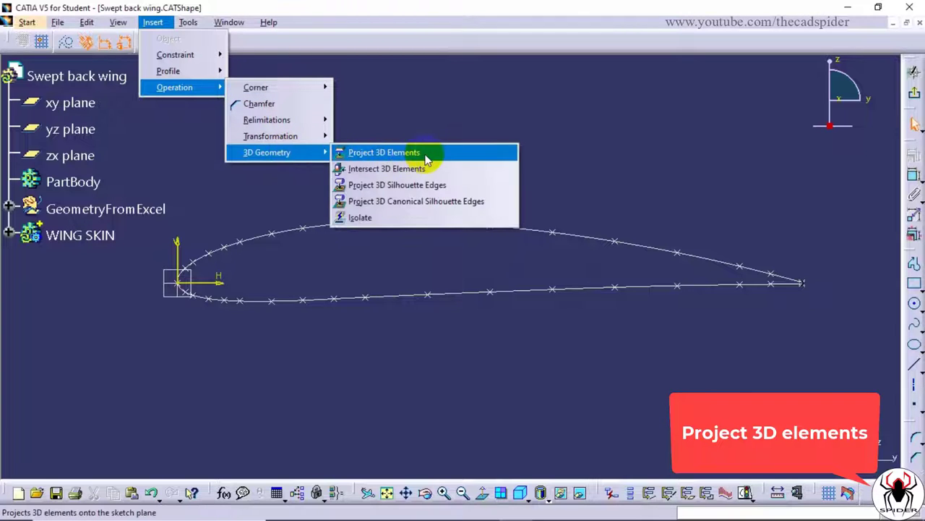
left_click(425, 155)
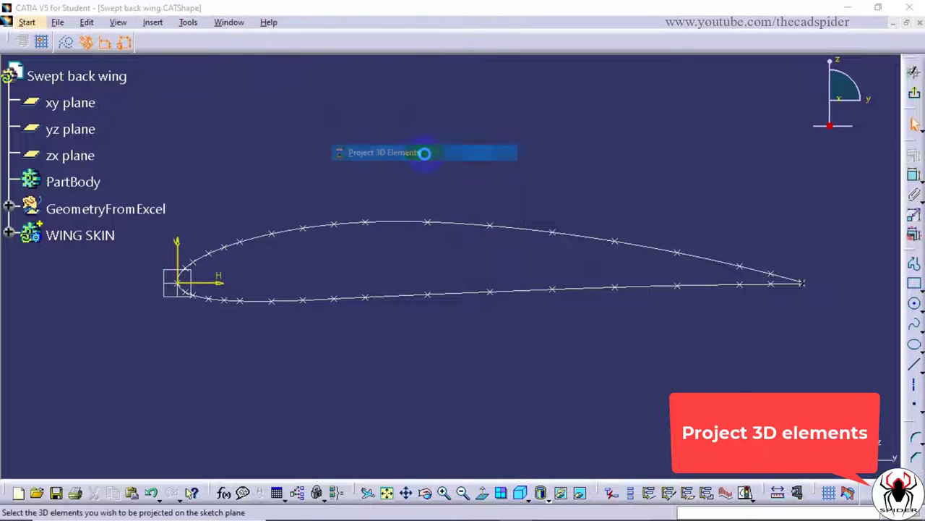
left_click(407, 225)
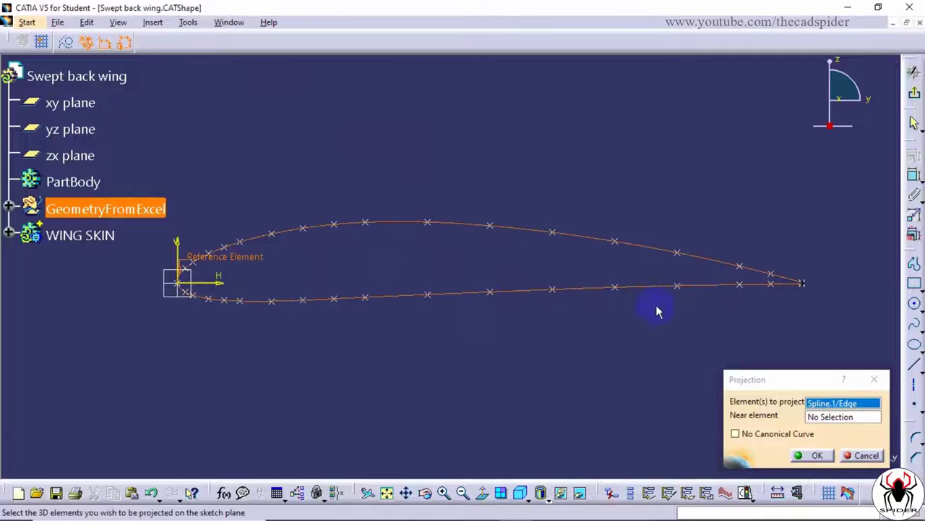
left_click(799, 457)
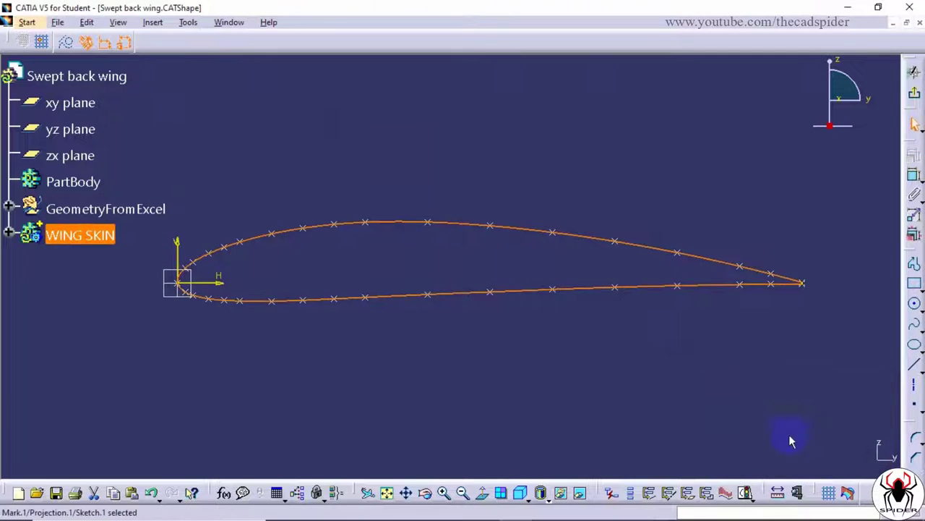
left_click(632, 385)
Step: Draw a two-line profile joining the root airfoil's open upper and lower trailing-edge endpoints at a point aft of them
left_click_drag(656, 360, 566, 275)
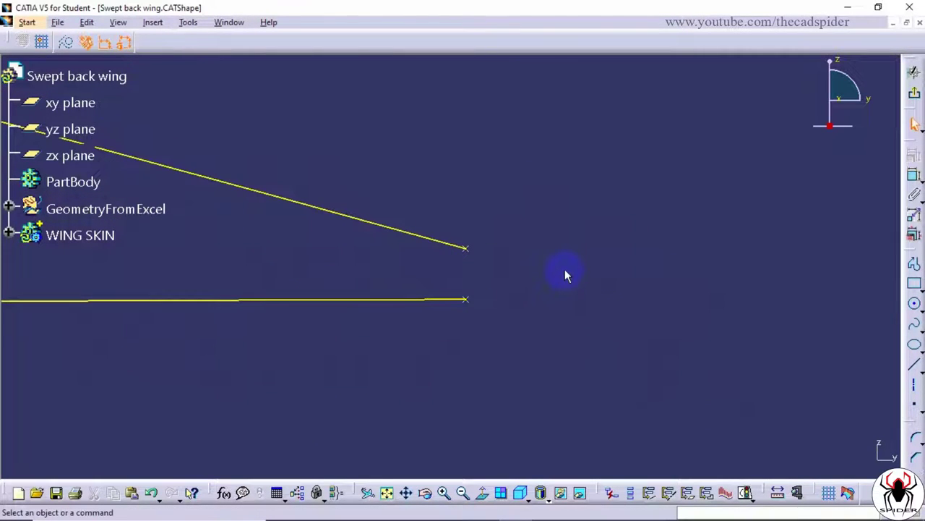
left_click(914, 264)
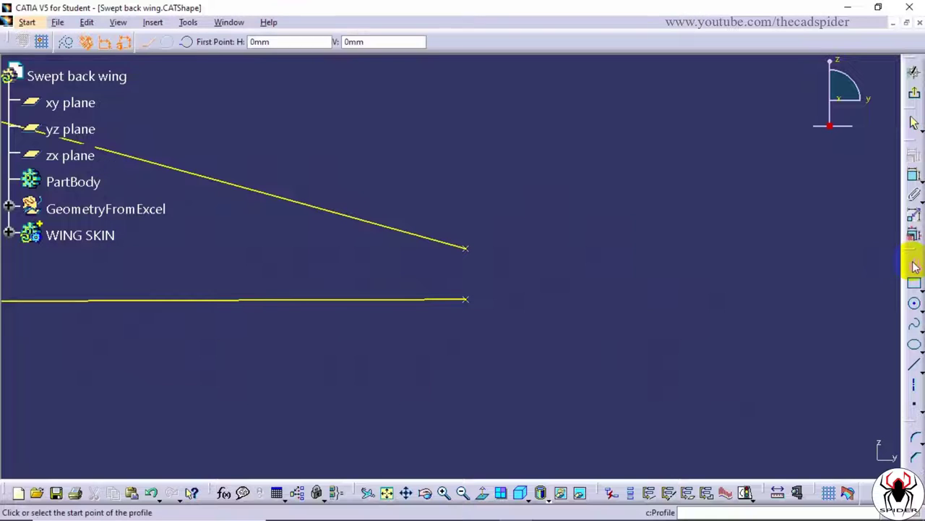
left_click(466, 248)
left_click(627, 308)
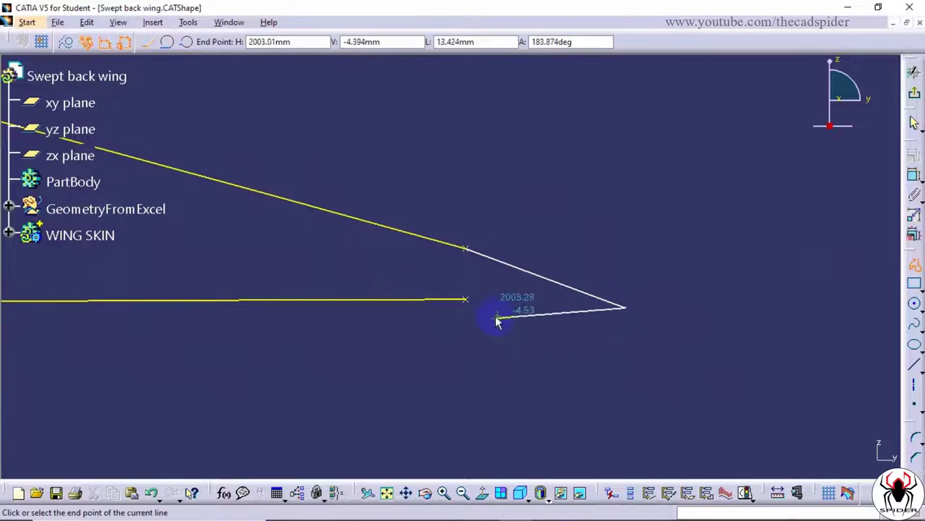
left_click(466, 301)
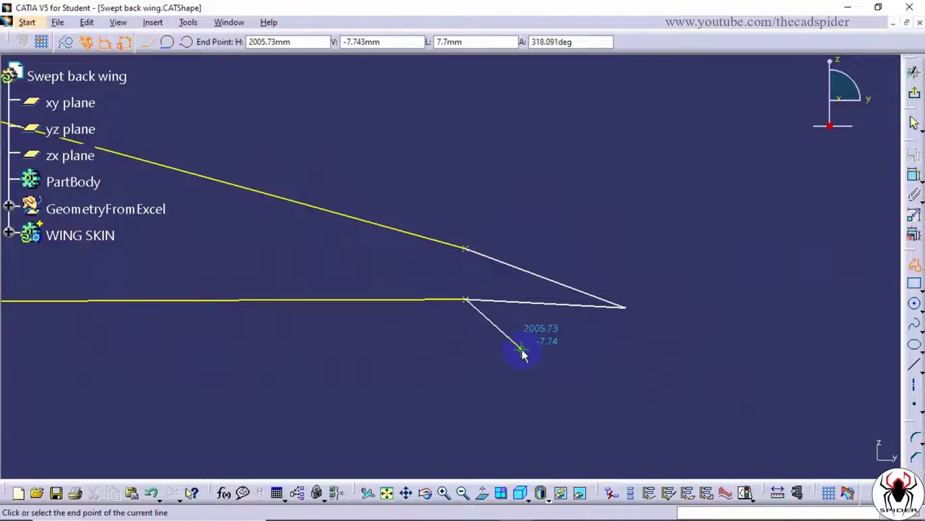
key("Escape")
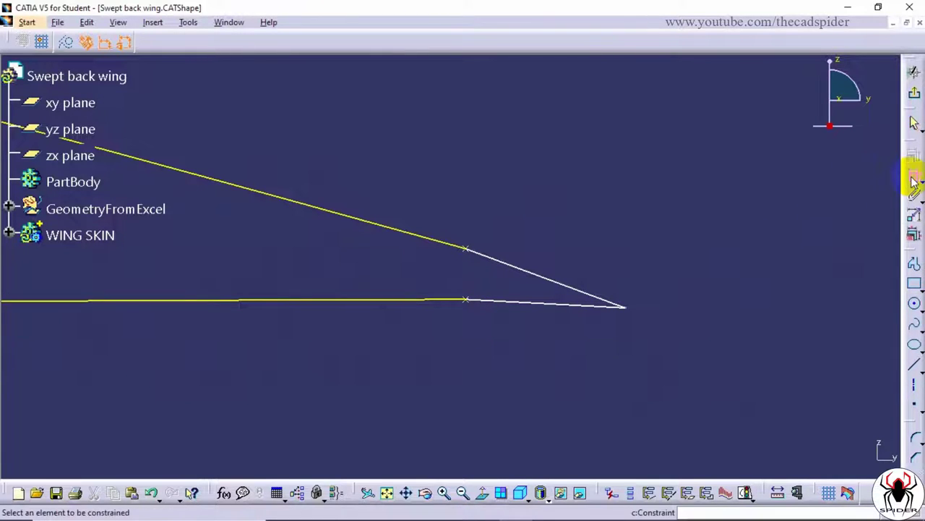
Step: Constrain the projected root airfoil curve to the upper trailing-edge closing line
left_click(413, 237)
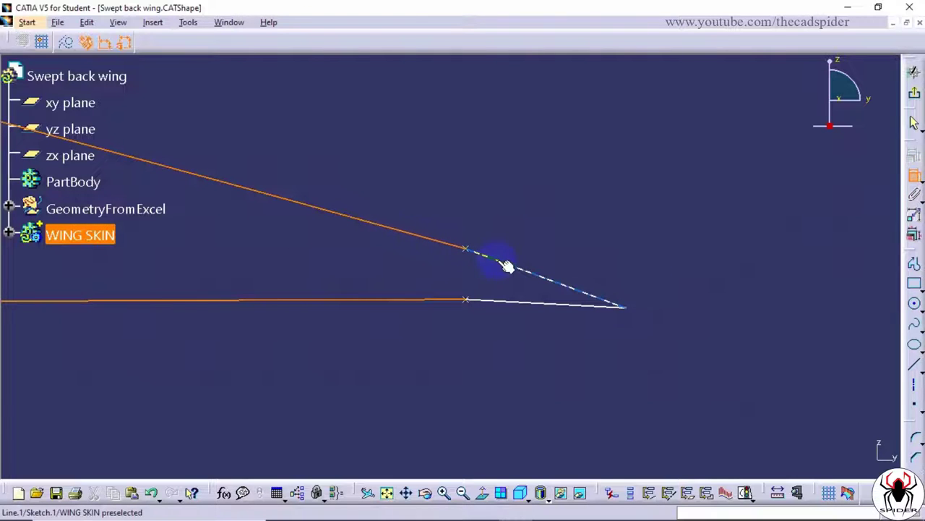